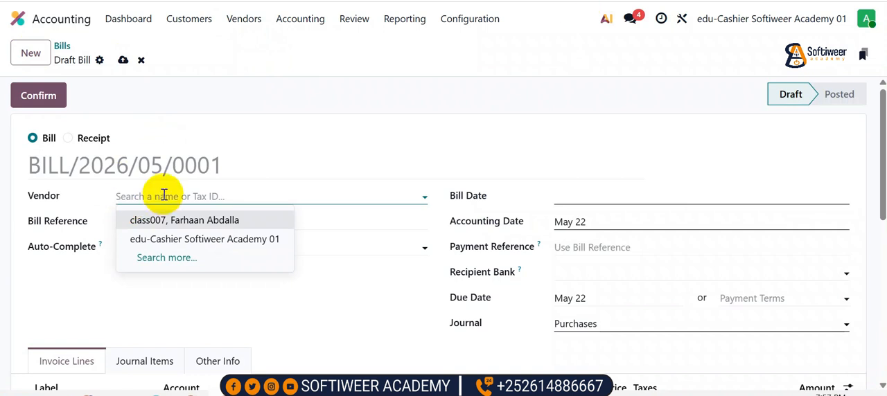
Create a new company vendor named Supplier A from the draft bill, enter its phone number and save it
{"action": "key", "text": "BackSpace"}
{"action": "type", "text": "C"}
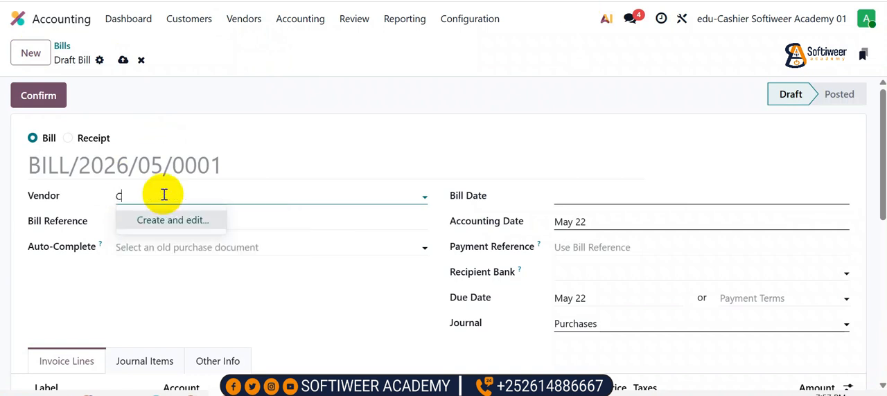
{"action": "key", "text": "BackSpace"}
{"action": "type", "text": "VENDOR A"}
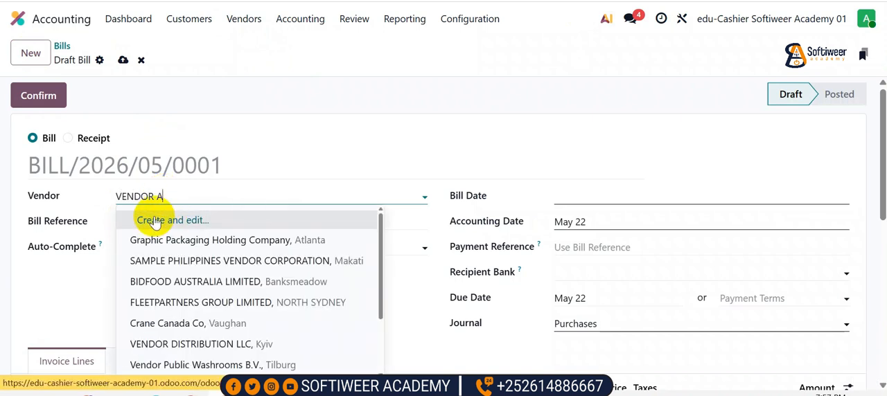
{"action": "double_click", "coordinate": [144, 195]}
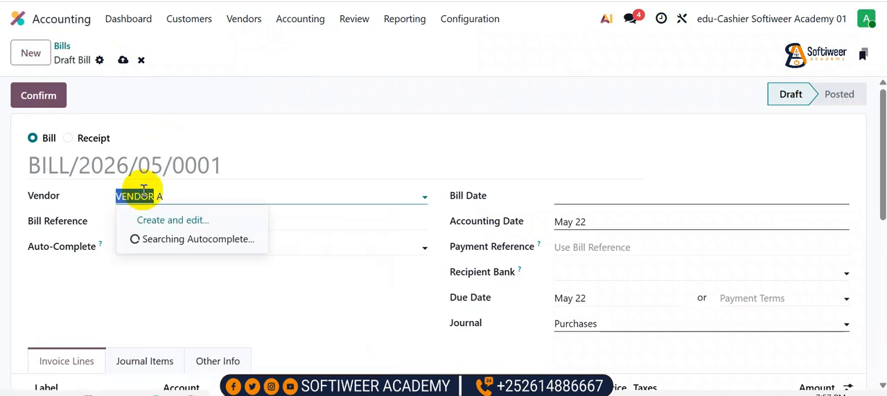
{"action": "type", "text": "Supplier"}
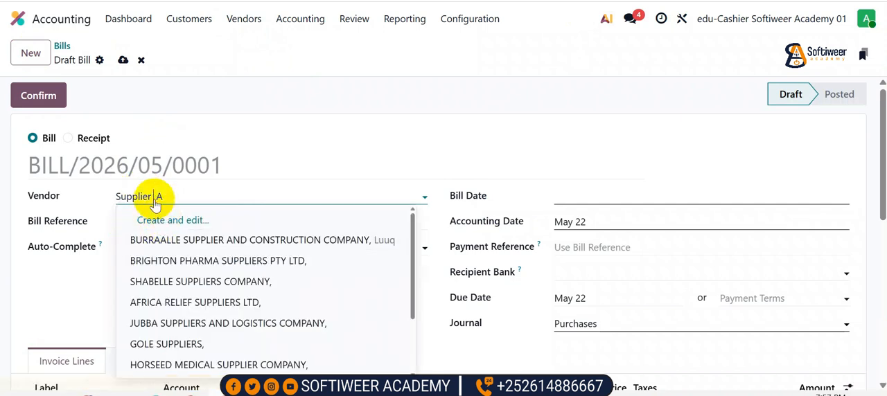
{"action": "left_click", "coordinate": [168, 216]}
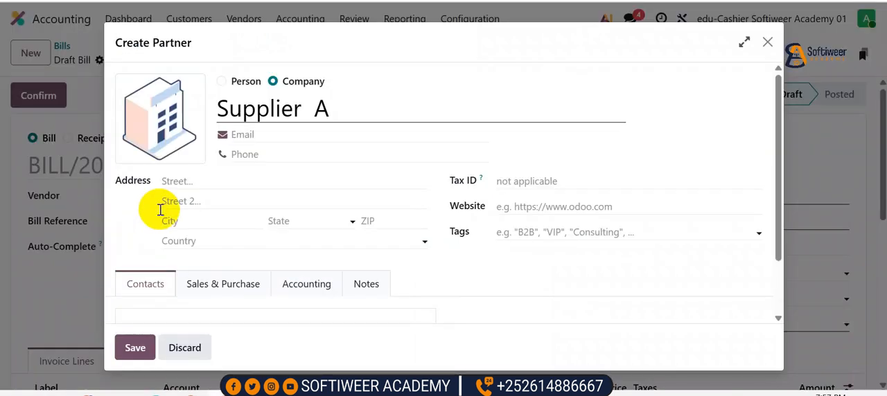
{"action": "left_click", "coordinate": [246, 153]}
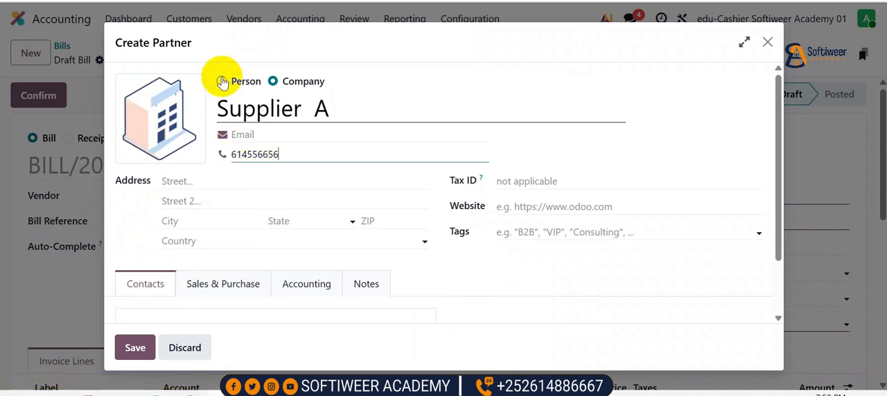
{"action": "left_click", "coordinate": [144, 346]}
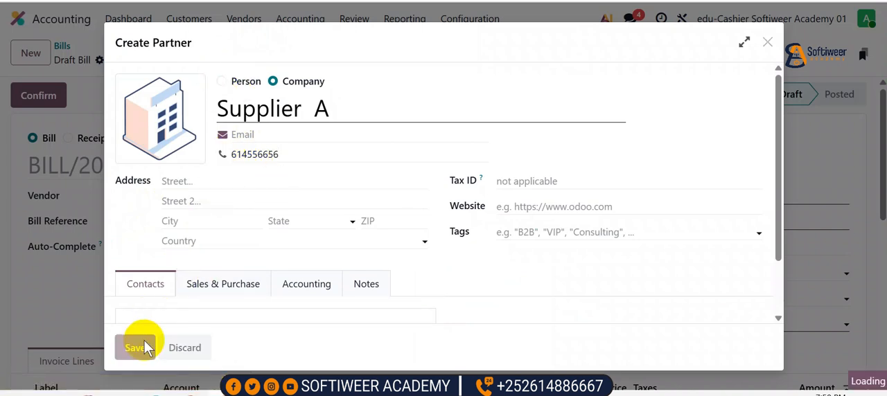
Add an invoice line labelled "Adeega maqaayada" to the draft bill
{"action": "scroll", "coordinate": [104, 287], "scroll_direction": "down", "scroll_amount": 2}
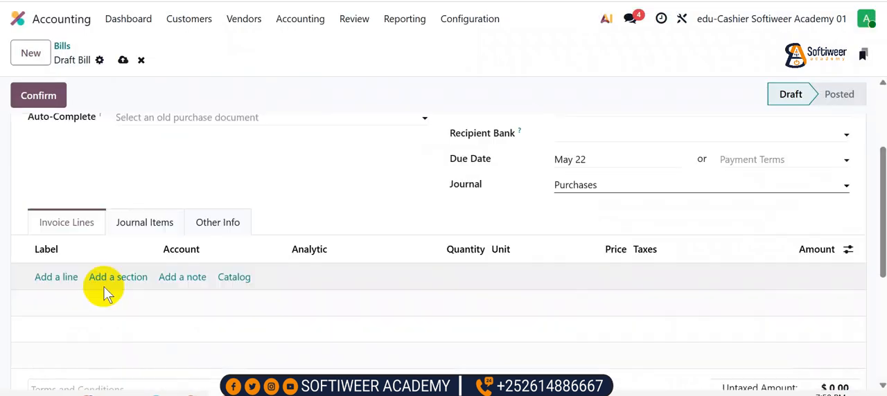
{"action": "left_click", "coordinate": [60, 278]}
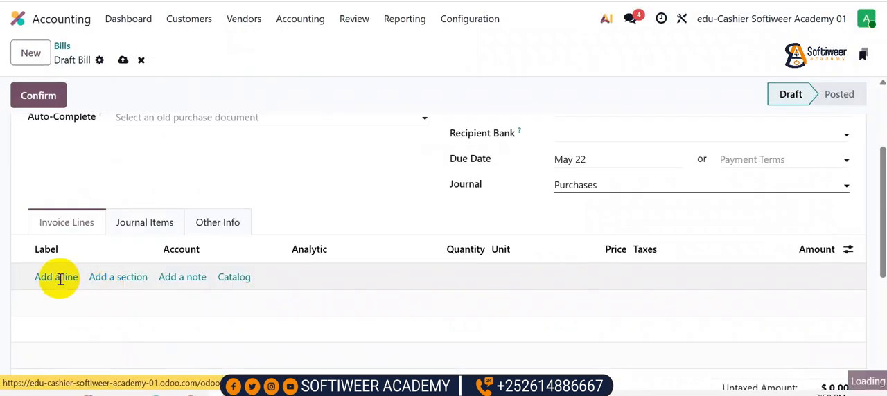
{"action": "left_click", "coordinate": [841, 250]}
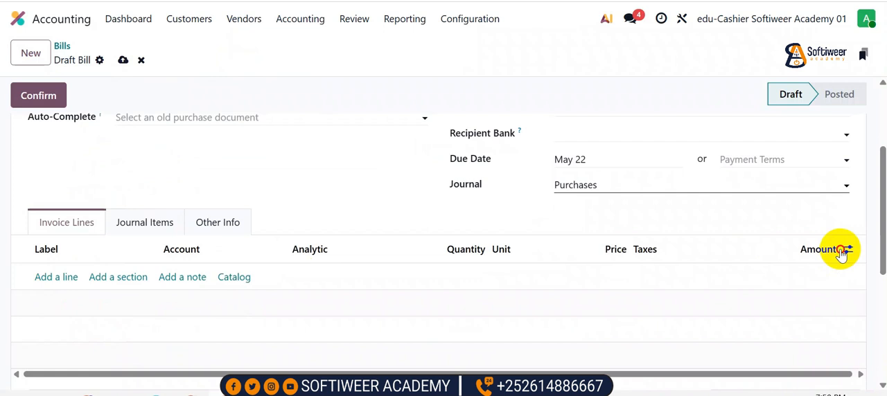
{"action": "left_click", "coordinate": [841, 251]}
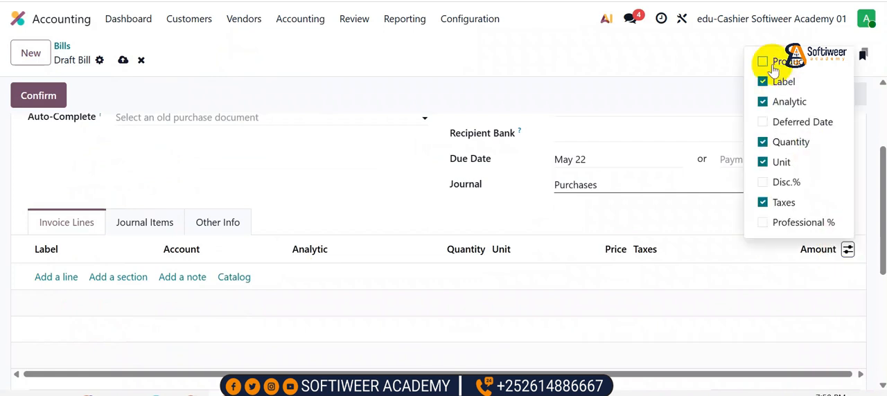
{"action": "left_click", "coordinate": [54, 277]}
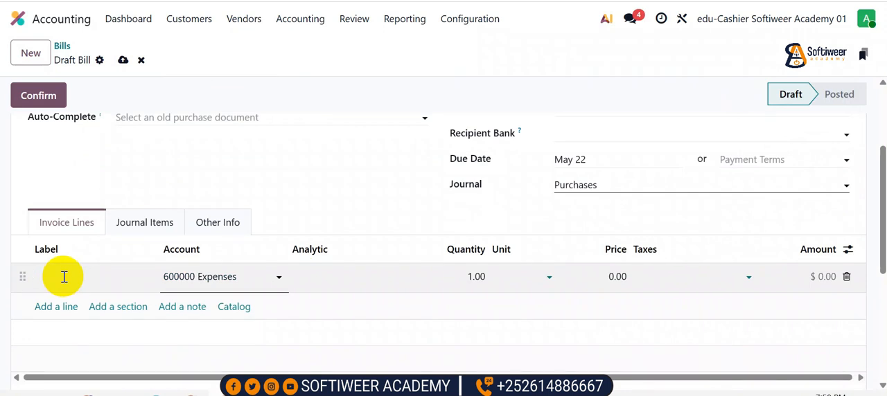
{"action": "type", "text": "Adeega maqaayada"}
Assign the "Adeega maqaayada" line to account 5000 Restaurant Costs and set its price to 150
{"action": "left_click", "coordinate": [245, 276]}
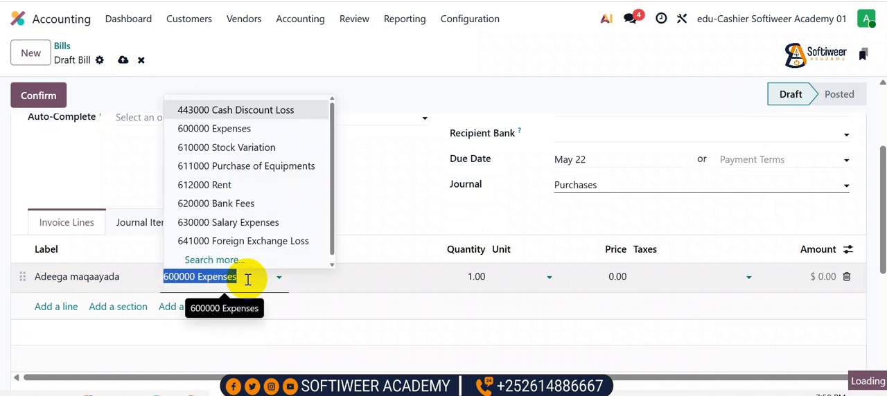
{"action": "type", "text": "r"}
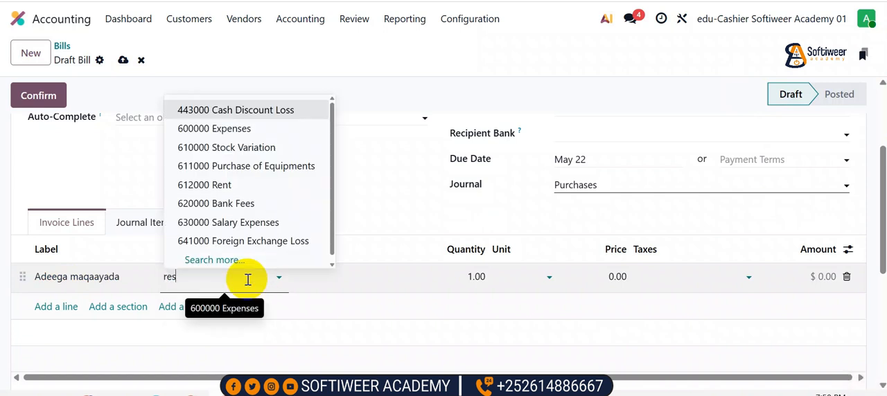
{"action": "type", "text": "es"}
{"action": "left_click", "coordinate": [239, 216]}
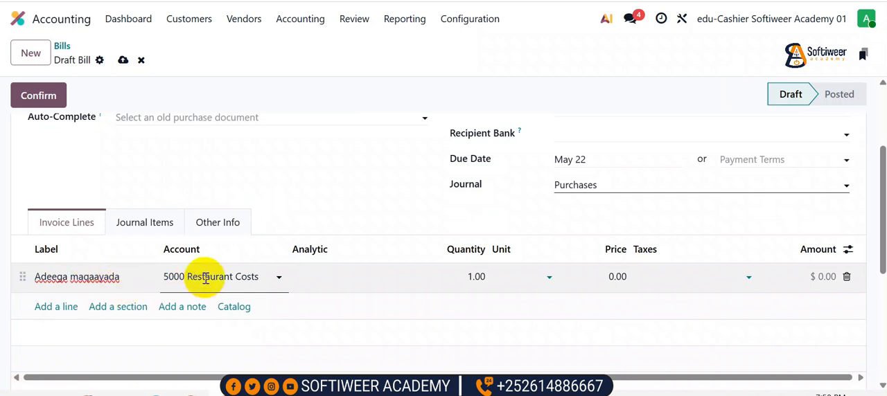
{"action": "left_click", "coordinate": [476, 277]}
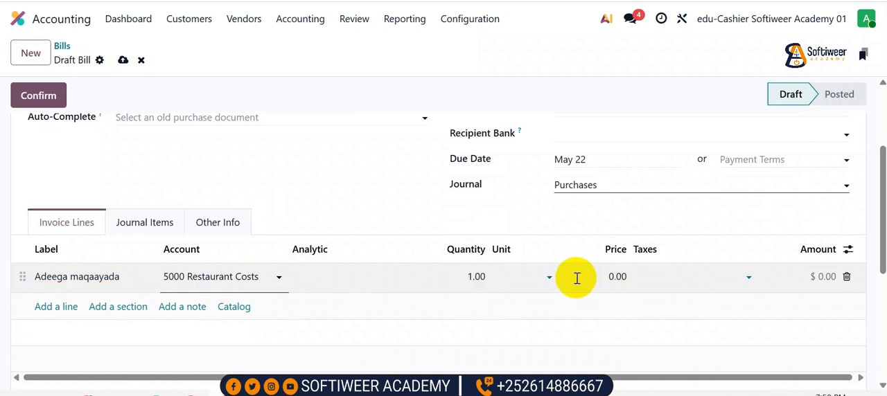
{"action": "left_click", "coordinate": [617, 277]}
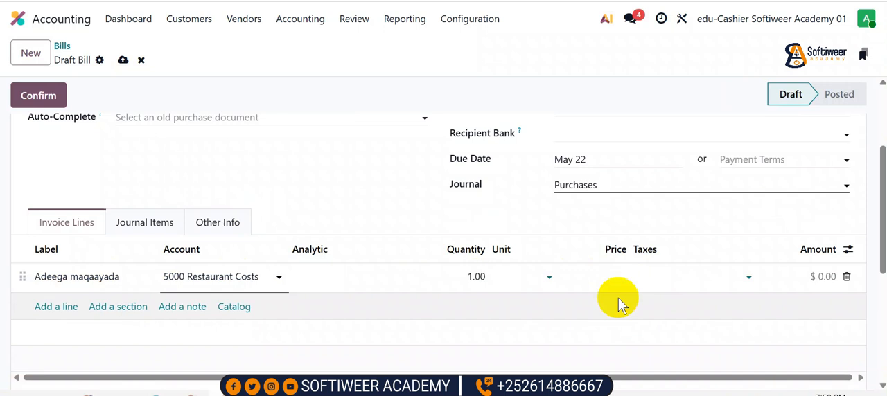
{"action": "type", "text": "150"}
{"action": "left_click", "coordinate": [608, 221]}
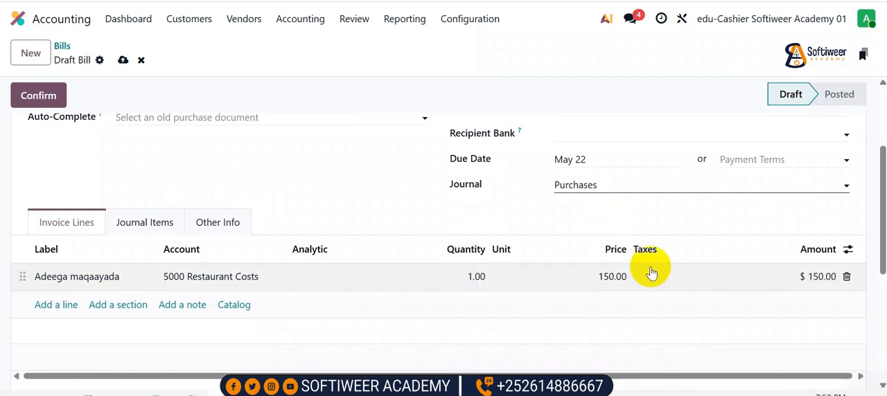
Set the bill date to May 22 and confirm the Supplier A bill
{"action": "scroll", "coordinate": [555, 216], "scroll_direction": "up", "scroll_amount": 3}
{"action": "left_click", "coordinate": [570, 198]}
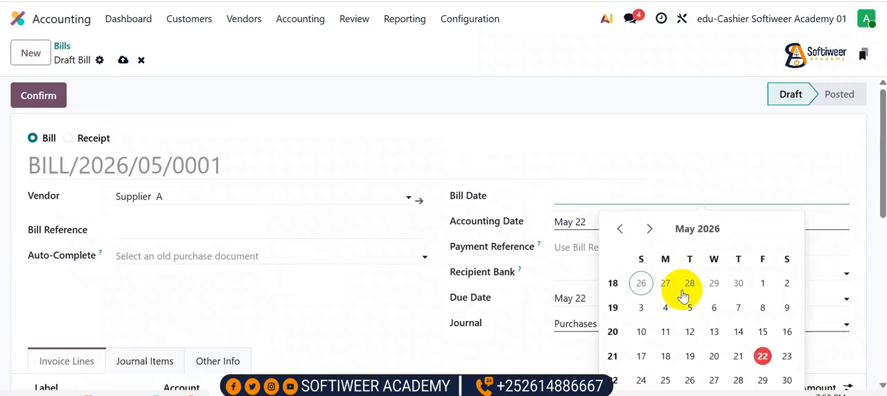
{"action": "left_click", "coordinate": [760, 352]}
{"action": "left_click", "coordinate": [597, 242]}
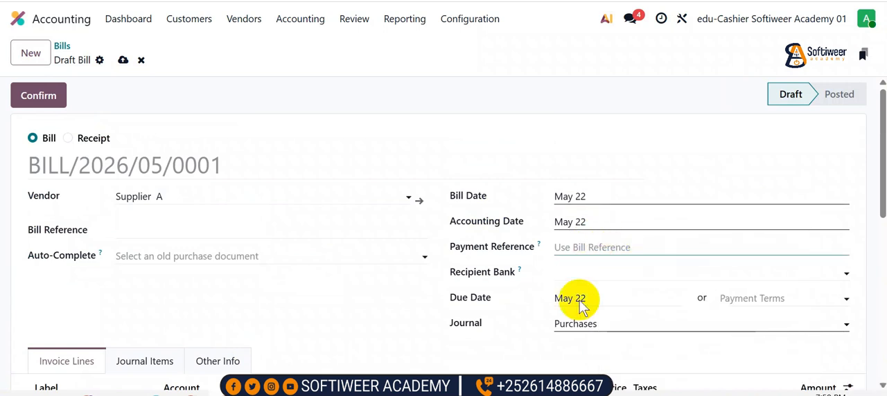
{"action": "left_click", "coordinate": [49, 101]}
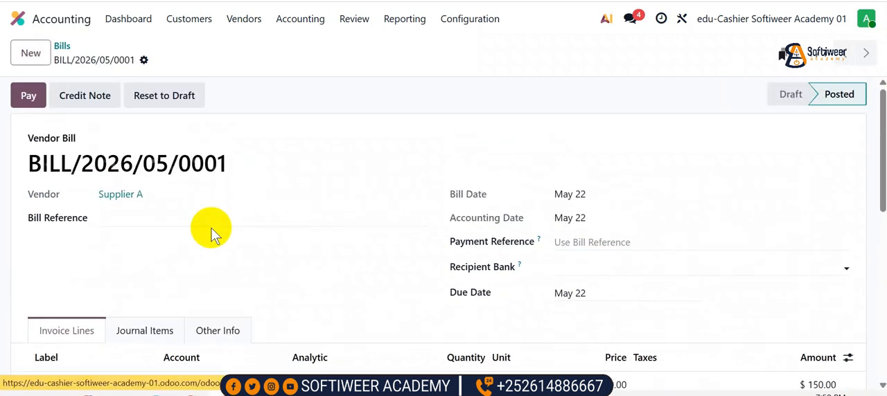
Examine the posted bill's journal items, bill number and payment form without creating a payment
{"action": "scroll", "coordinate": [171, 276], "scroll_direction": "down", "scroll_amount": 1}
{"action": "left_click", "coordinate": [139, 283]}
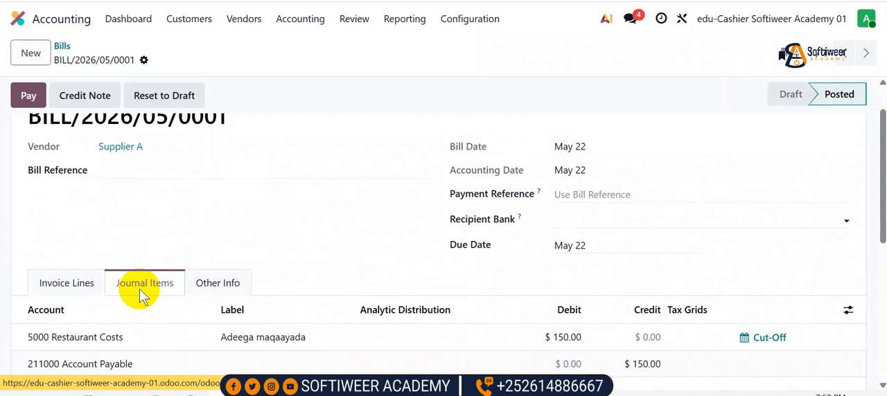
{"action": "scroll", "coordinate": [132, 286], "scroll_direction": "down", "scroll_amount": 2}
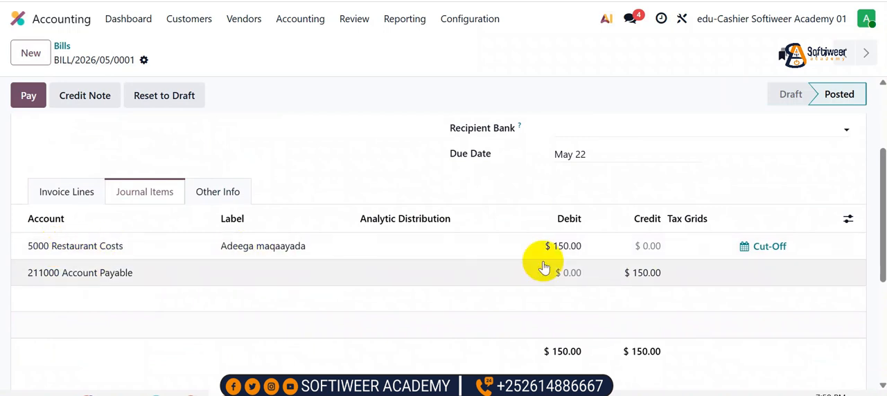
{"action": "scroll", "coordinate": [317, 220], "scroll_direction": "up", "scroll_amount": 3}
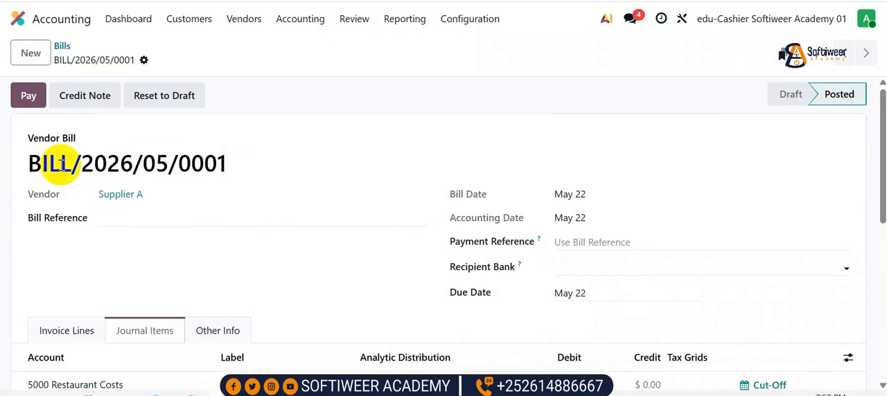
{"action": "left_click_drag", "start_coordinate": [21, 163], "coordinate": [232, 156]}
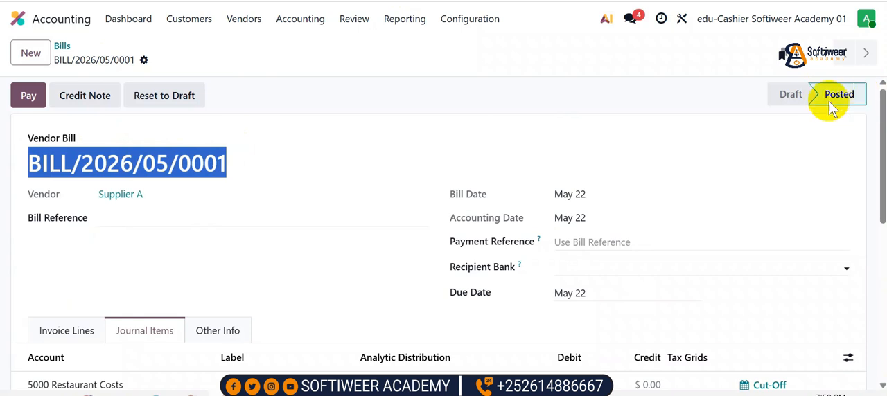
{"action": "left_click", "coordinate": [28, 95]}
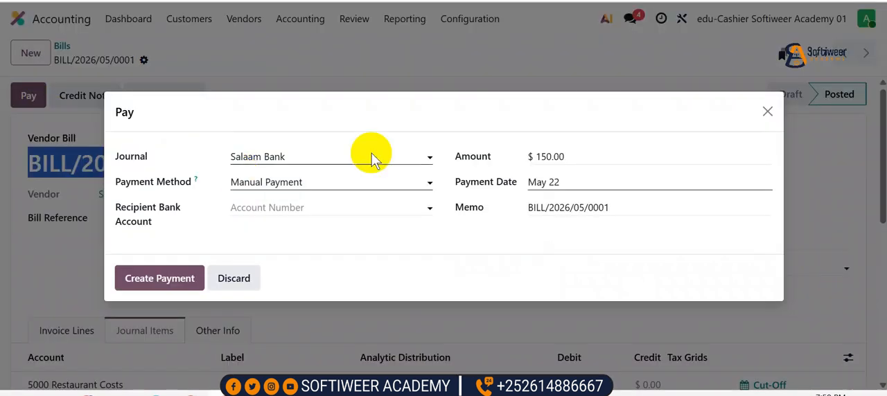
{"action": "left_click", "coordinate": [766, 113]}
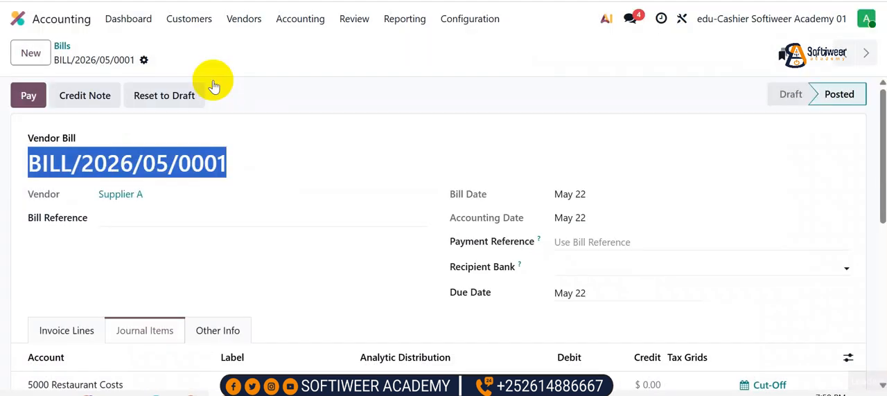
Return to the Bills list and start a new vendor bill
{"action": "left_click", "coordinate": [64, 47]}
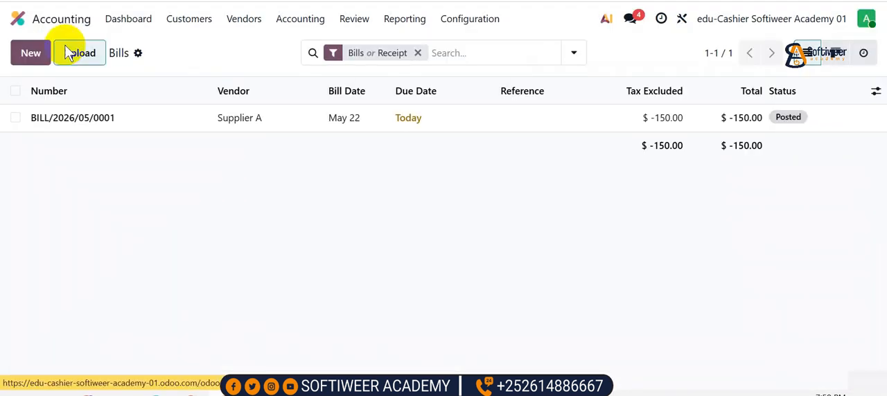
{"action": "left_click", "coordinate": [69, 50]}
{"action": "key", "text": "Escape"}
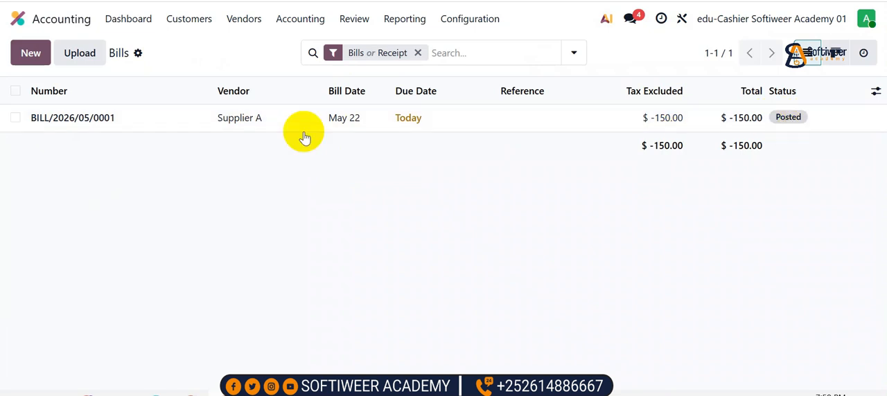
{"action": "left_click", "coordinate": [34, 60]}
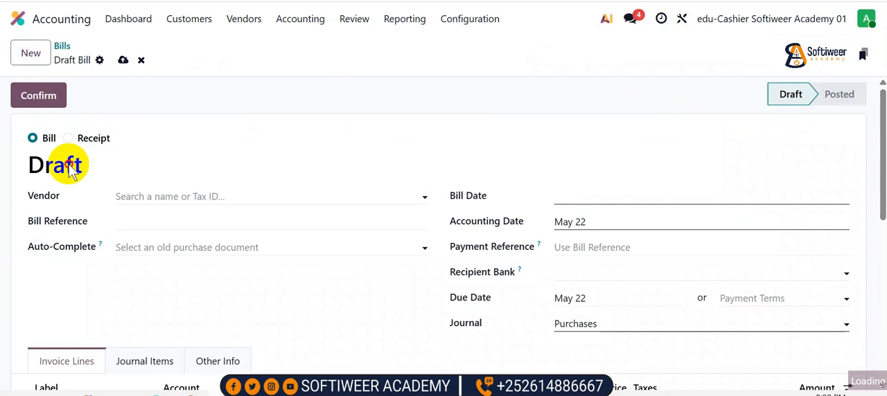
Enter the new vendor's full name on the draft bill and open the form to create that vendor
{"action": "left_click", "coordinate": [149, 194]}
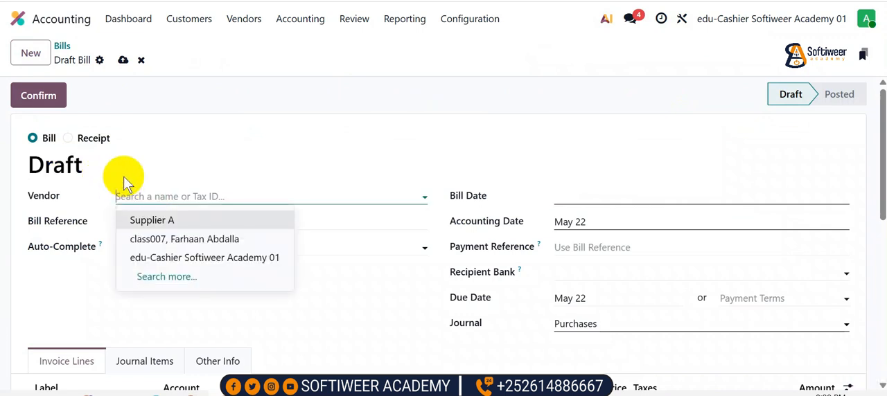
{"action": "left_click", "coordinate": [140, 193]}
{"action": "left_click", "coordinate": [148, 197]}
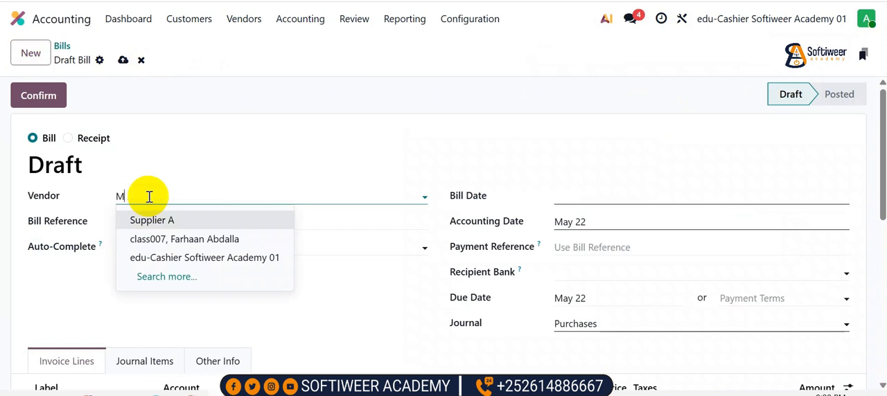
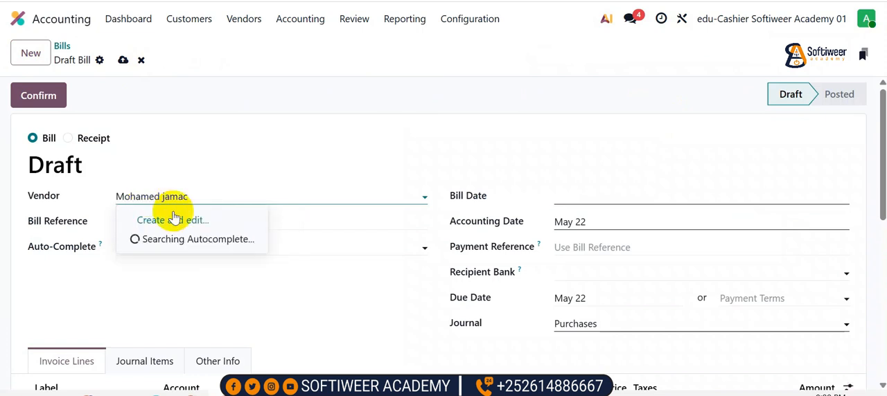
{"action": "left_click", "coordinate": [173, 221]}
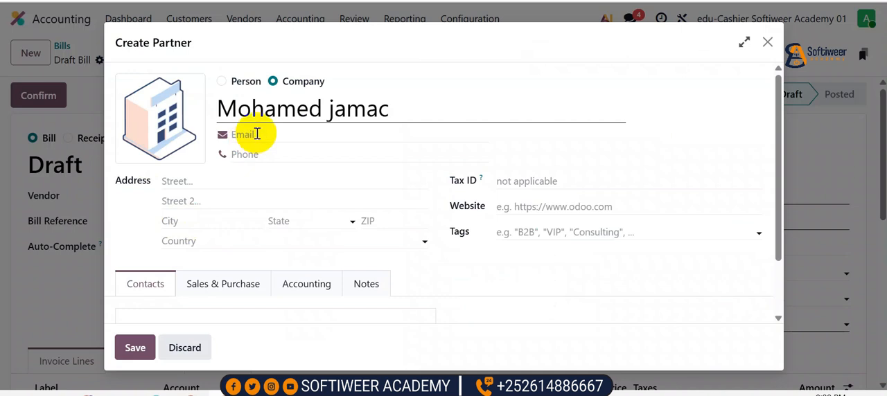
Fill in the vendor's phone number, leave the internal notes empty and save the new company contact
{"action": "left_click", "coordinate": [260, 155]}
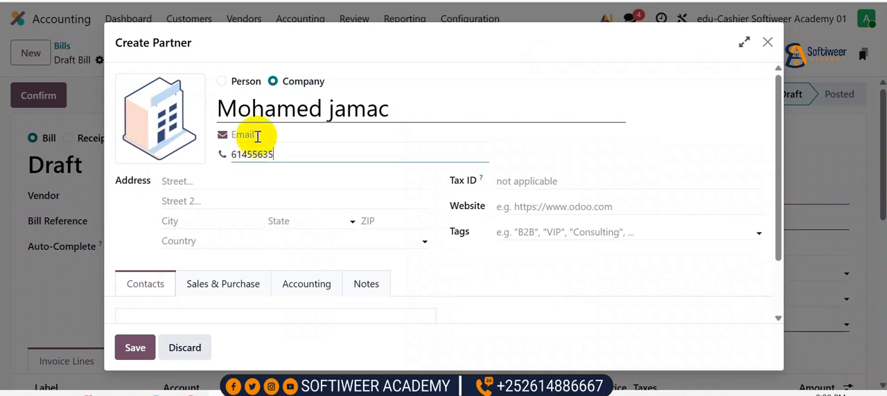
{"action": "left_click", "coordinate": [207, 180]}
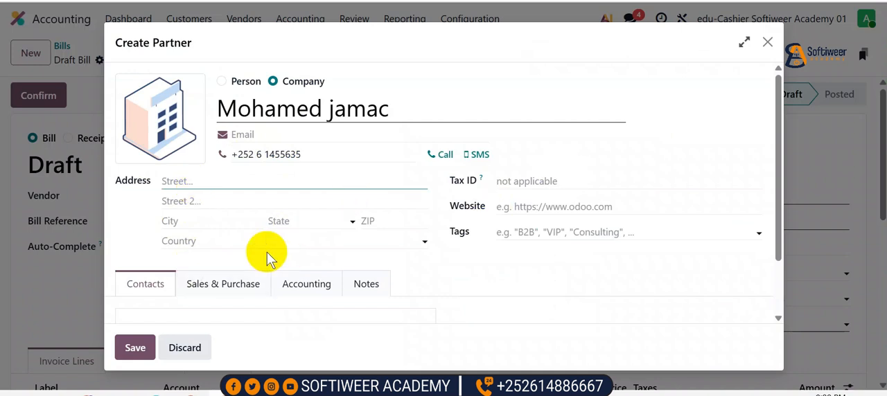
{"action": "left_click", "coordinate": [363, 284]}
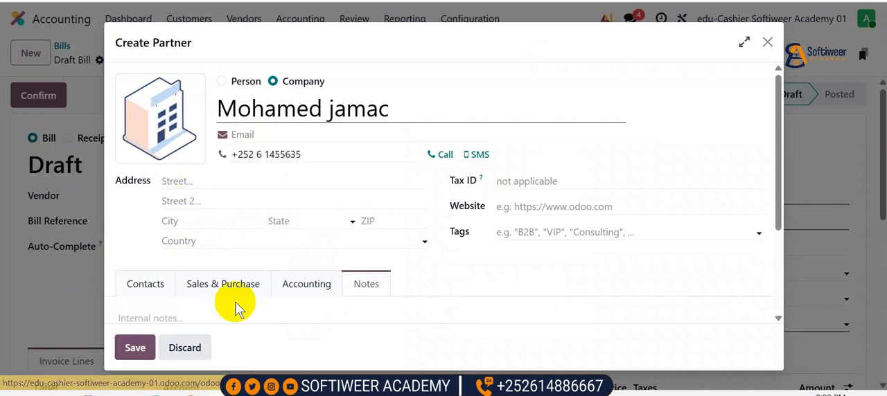
{"action": "scroll", "coordinate": [232, 303], "scroll_direction": "down", "scroll_amount": 3}
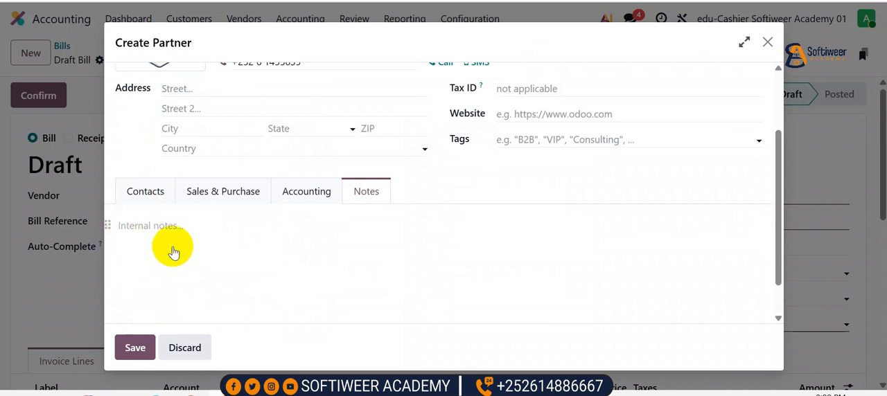
{"action": "scroll", "coordinate": [172, 257], "scroll_direction": "up", "scroll_amount": 1}
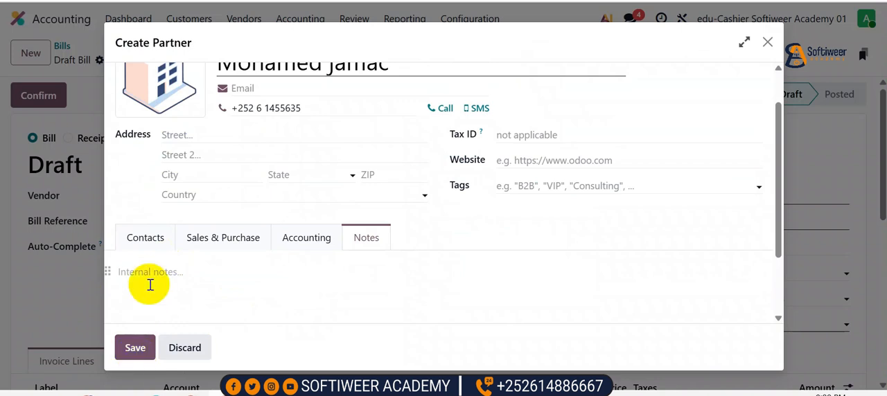
{"action": "left_click", "coordinate": [147, 281]}
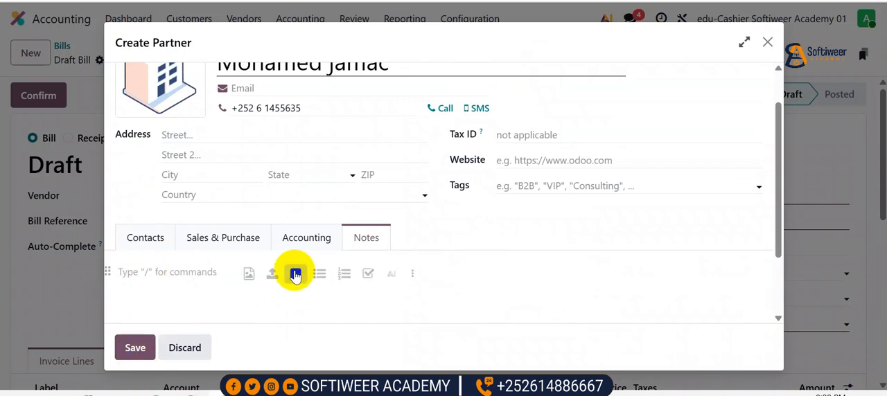
{"action": "left_click", "coordinate": [136, 347]}
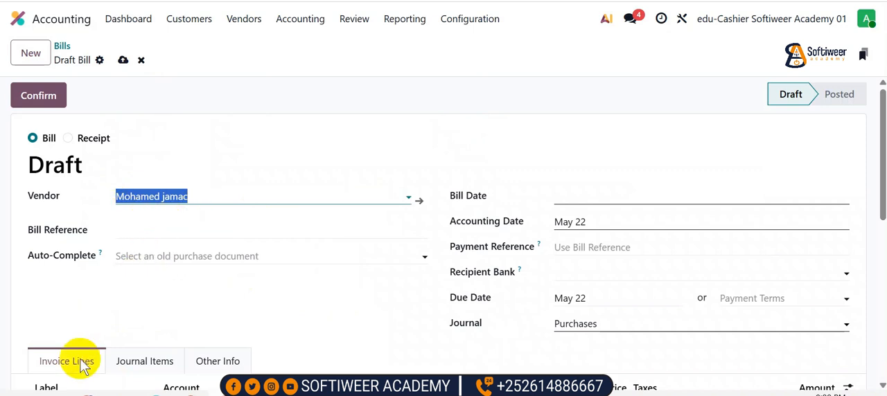
Add an invoice line "adeega maqaayada" on account 5000 Restaurant Costs with a price of 100
{"action": "scroll", "coordinate": [109, 351], "scroll_direction": "down", "scroll_amount": 2}
{"action": "left_click", "coordinate": [55, 331]}
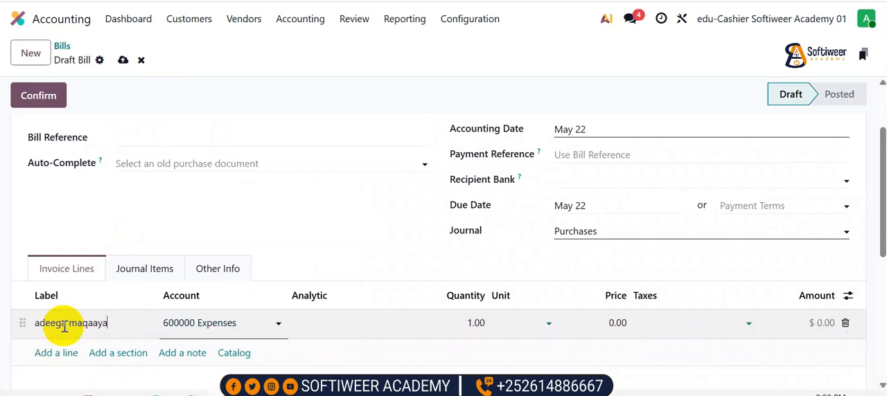
{"action": "left_click", "coordinate": [247, 322]}
{"action": "type", "text": "re"}
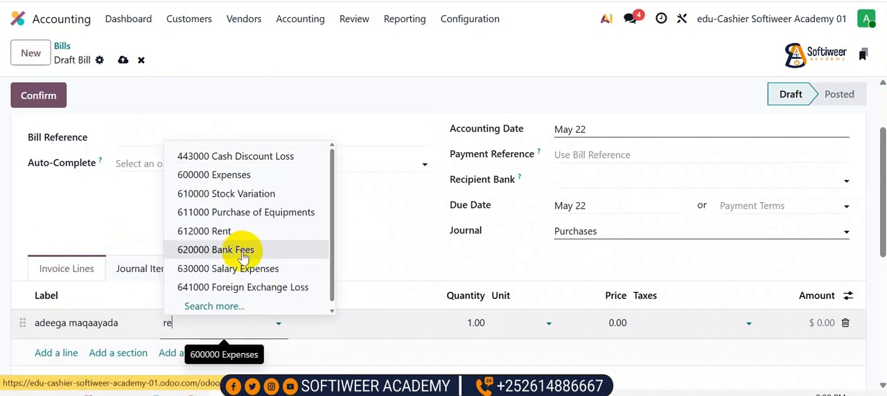
{"action": "type", "text": "s"}
{"action": "left_click", "coordinate": [236, 260]}
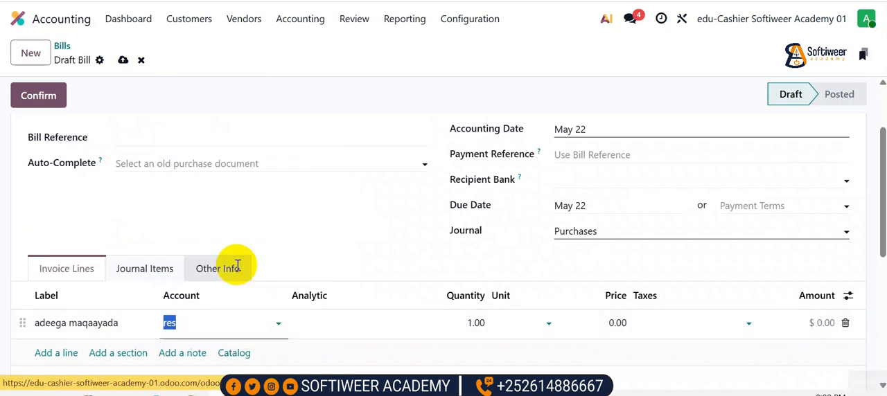
{"action": "left_click", "coordinate": [603, 324]}
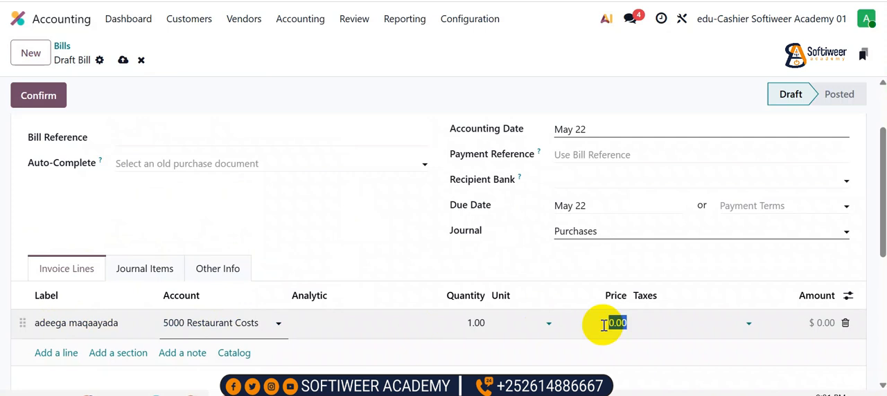
{"action": "type", "text": "100"}
{"action": "left_click", "coordinate": [576, 264]}
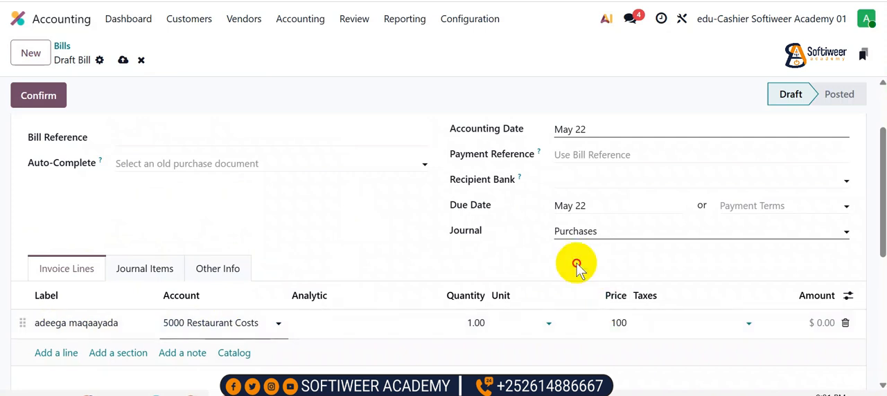
Set the bill date to May 22 and confirm the new vendor's bill
{"action": "scroll", "coordinate": [593, 195], "scroll_direction": "up", "scroll_amount": 2}
{"action": "left_click", "coordinate": [589, 198]}
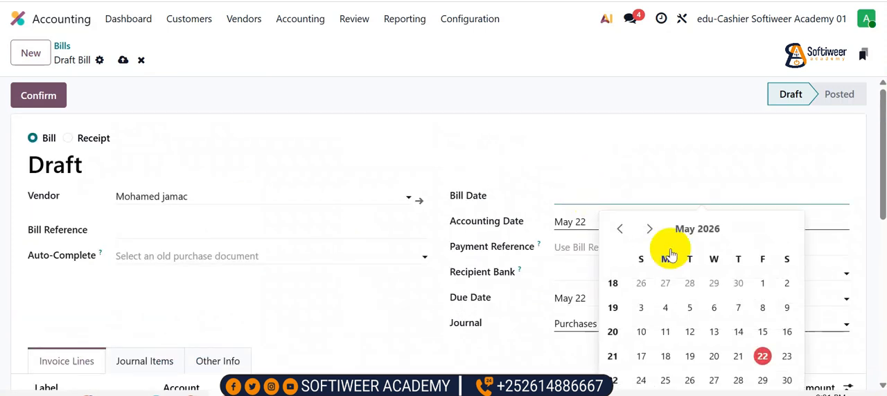
{"action": "left_click", "coordinate": [765, 354]}
{"action": "left_click", "coordinate": [39, 97]}
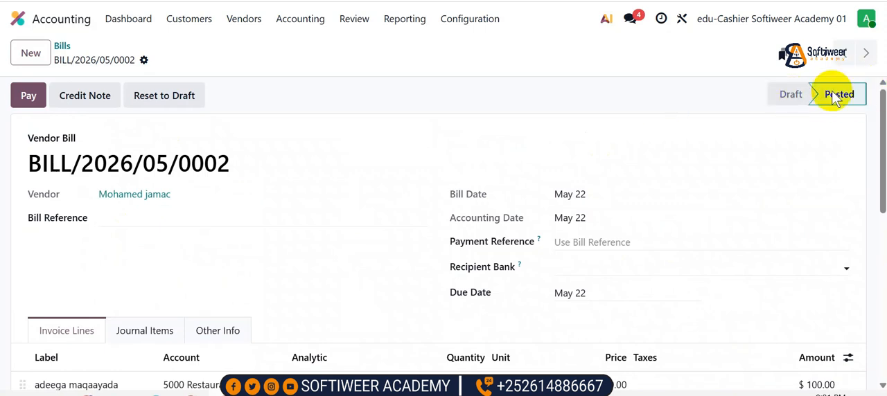
Review the debit and credit accounts in the journal items of the newly posted bill
{"action": "left_click", "coordinate": [30, 104]}
{"action": "scroll", "coordinate": [73, 182], "scroll_direction": "down", "scroll_amount": 1}
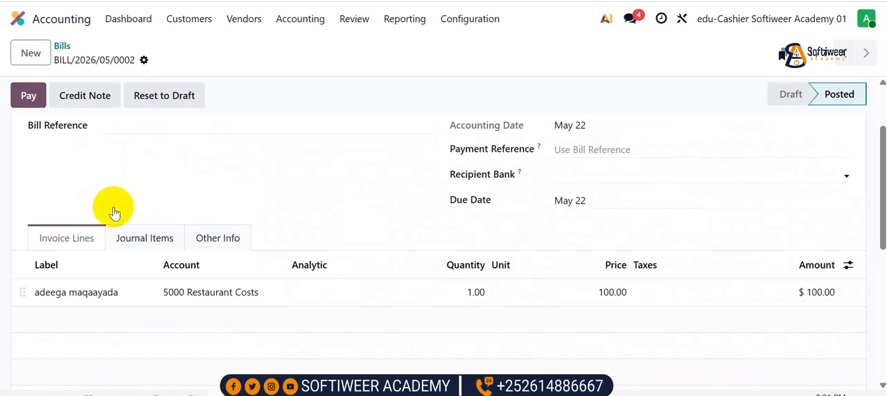
{"action": "left_click", "coordinate": [141, 239]}
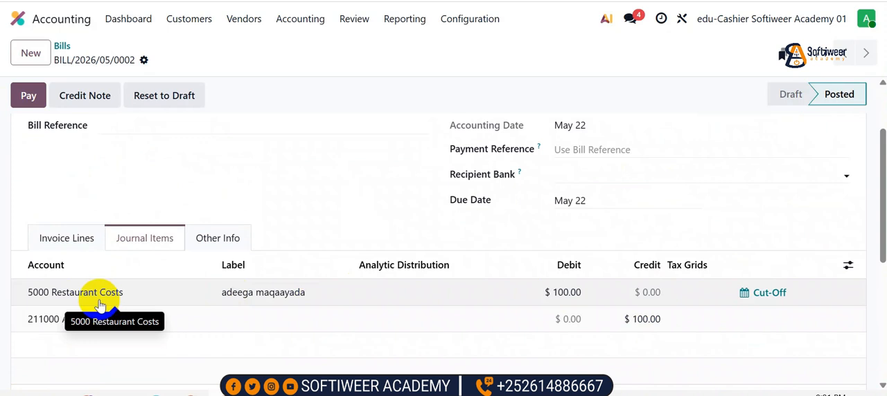
{"action": "scroll", "coordinate": [102, 304], "scroll_direction": "up", "scroll_amount": 3}
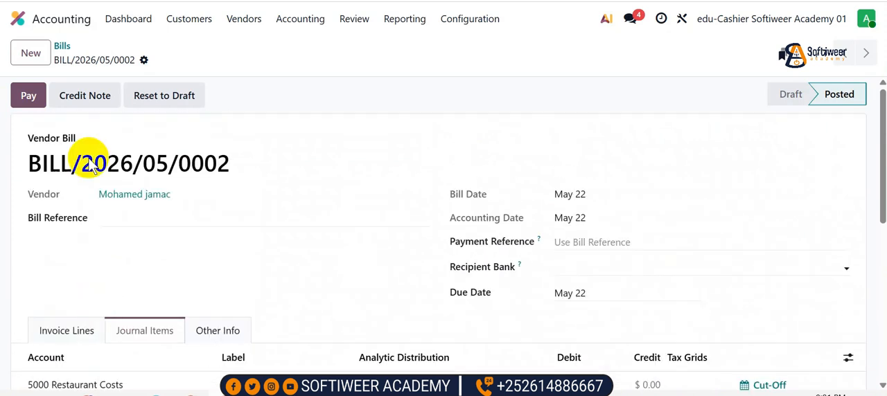
Create a payment for the bill's full amount through the EVC PLUS journal with the Manual Payment method
{"action": "left_click", "coordinate": [28, 97]}
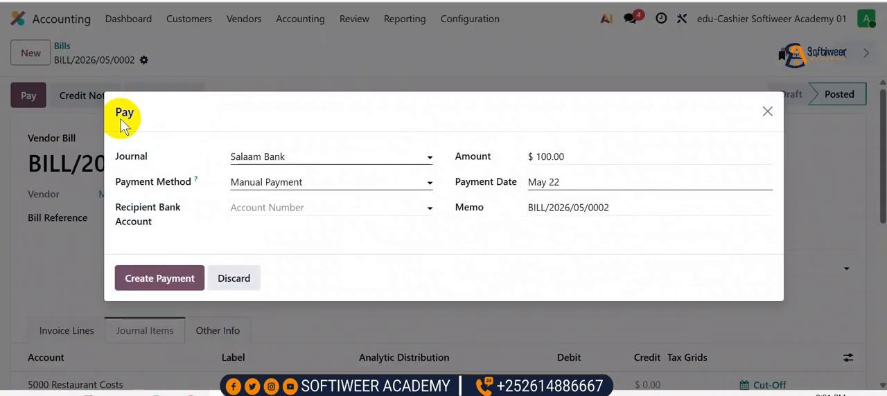
{"action": "left_click", "coordinate": [311, 157]}
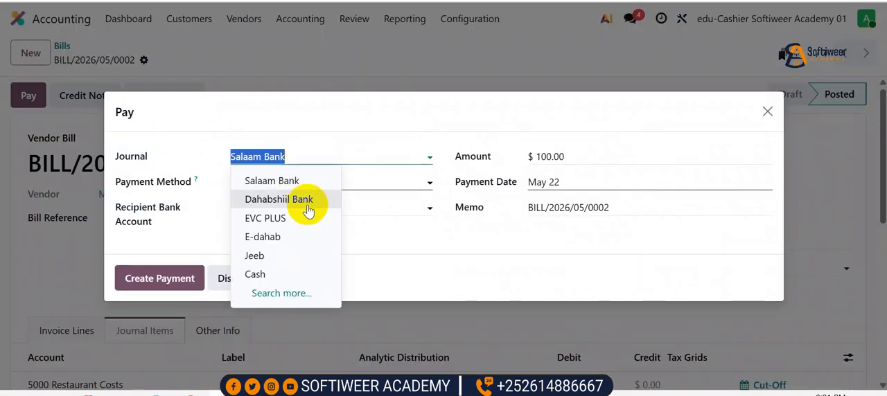
{"action": "left_click", "coordinate": [275, 220]}
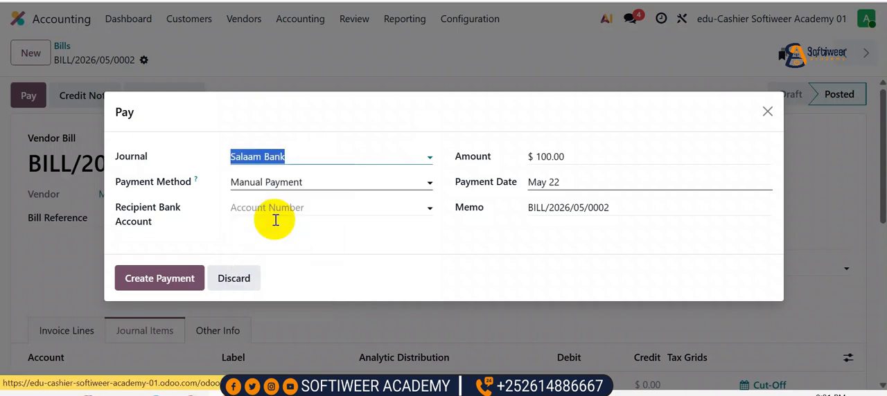
{"action": "left_click", "coordinate": [594, 162]}
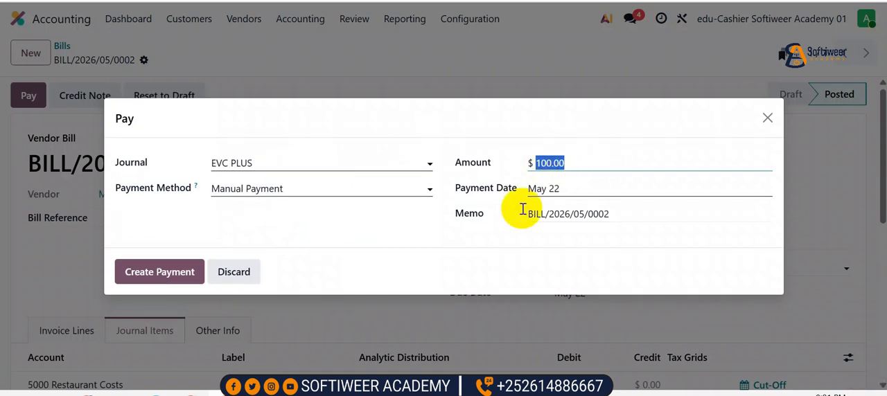
{"action": "left_click", "coordinate": [180, 274]}
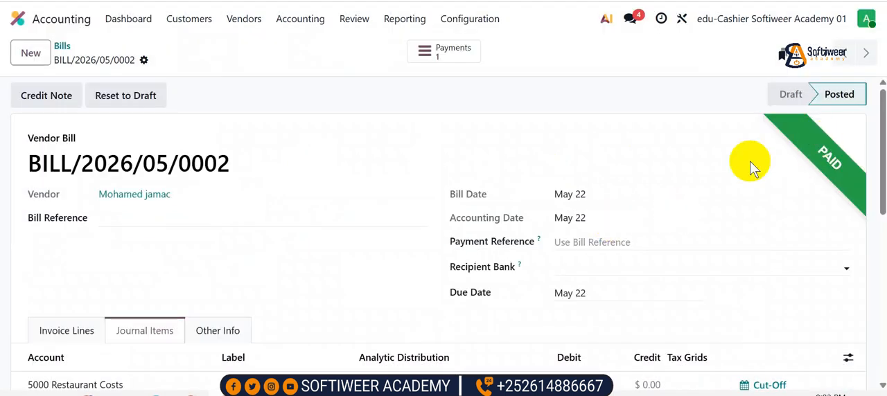
Check the payment status of both bills in the Bills list and reopen the Accounting app from the home screen
{"action": "left_click", "coordinate": [61, 46]}
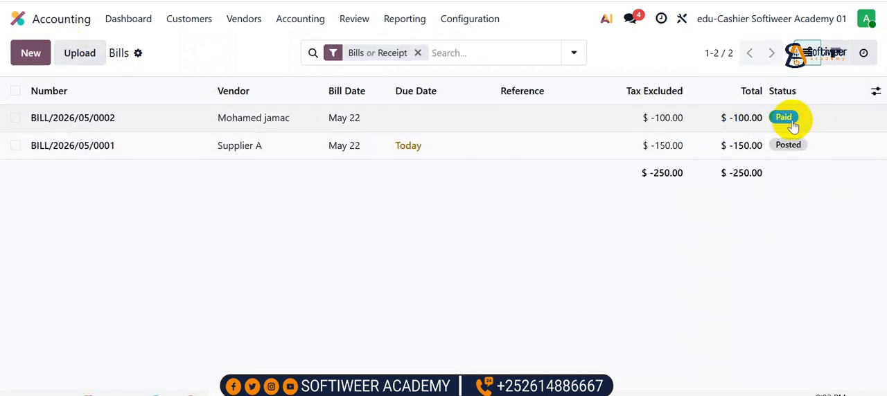
{"action": "left_click", "coordinate": [18, 19]}
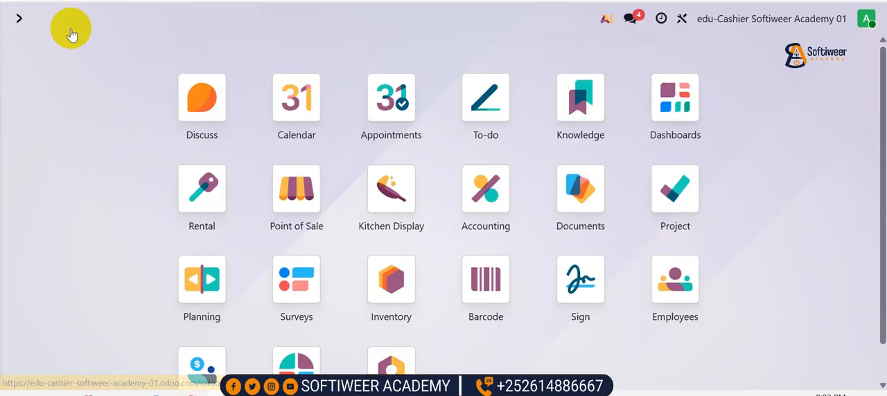
{"action": "scroll", "coordinate": [350, 223], "scroll_direction": "down", "scroll_amount": 1}
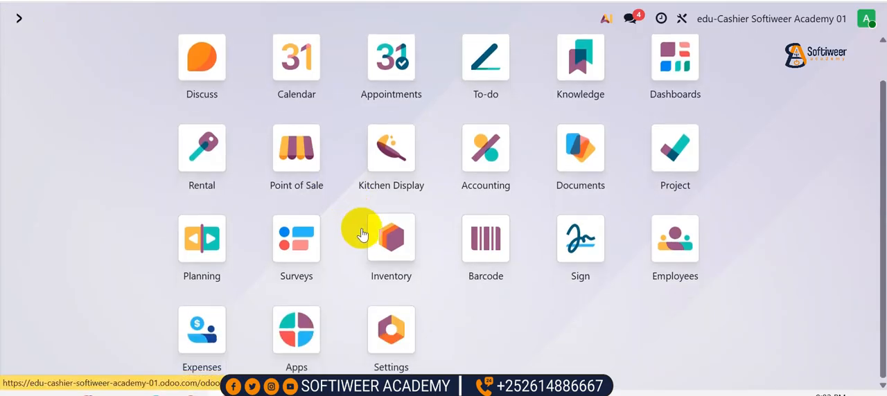
{"action": "left_click", "coordinate": [487, 170]}
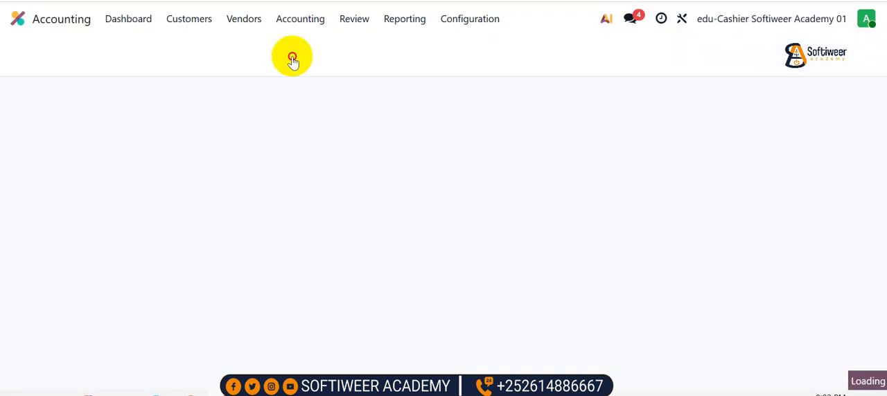
Start a new vendor bill from the Bills list and review its vendor field, invoice lines and confirm and save options
{"action": "left_click", "coordinate": [245, 17]}
{"action": "left_click", "coordinate": [243, 46]}
{"action": "left_click", "coordinate": [30, 52]}
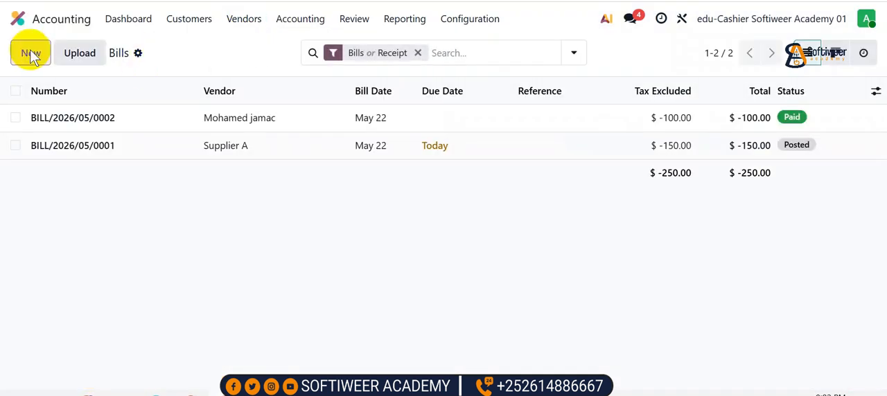
{"action": "left_click", "coordinate": [145, 195]}
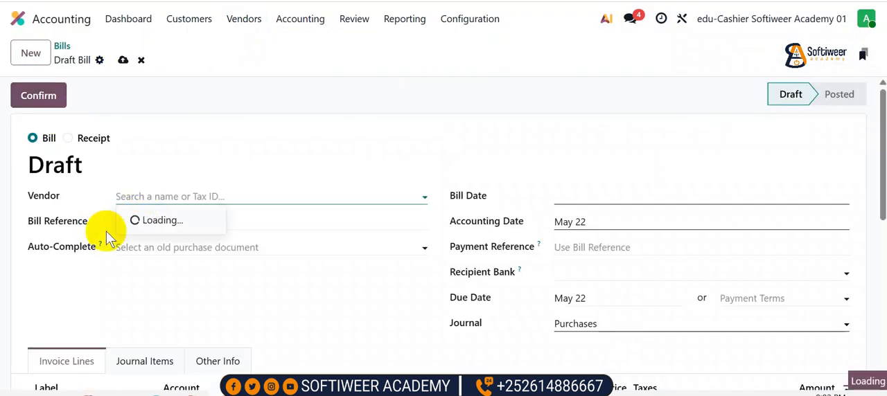
{"action": "scroll", "coordinate": [107, 233], "scroll_direction": "down", "scroll_amount": 2}
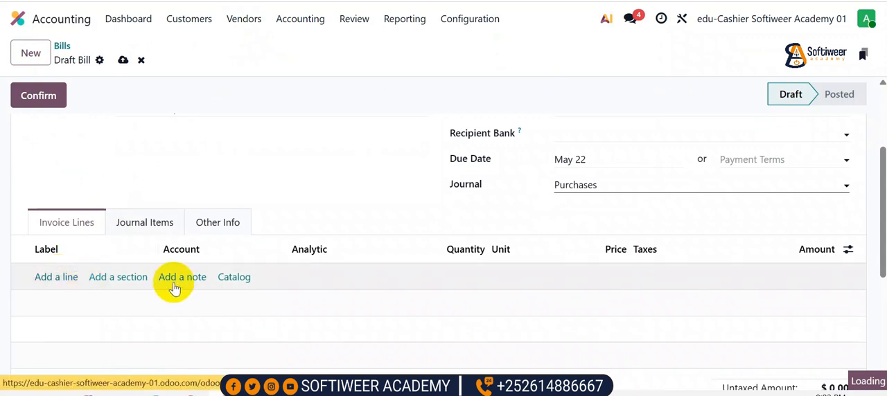
{"action": "scroll", "coordinate": [450, 193], "scroll_direction": "up", "scroll_amount": 2}
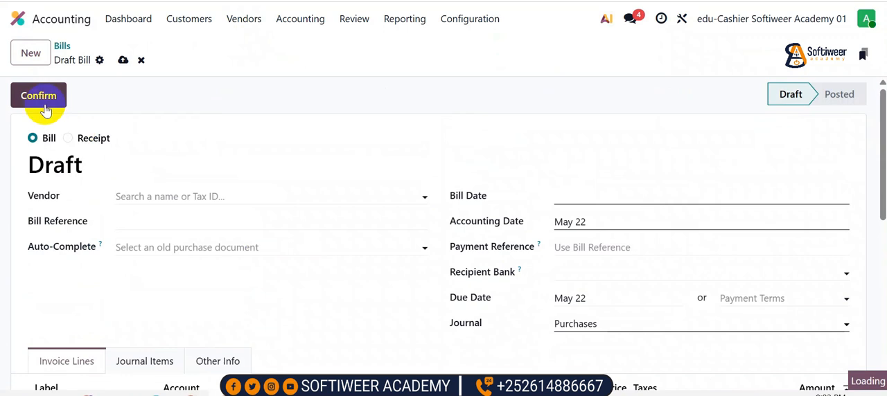
{"action": "left_click", "coordinate": [123, 60]}
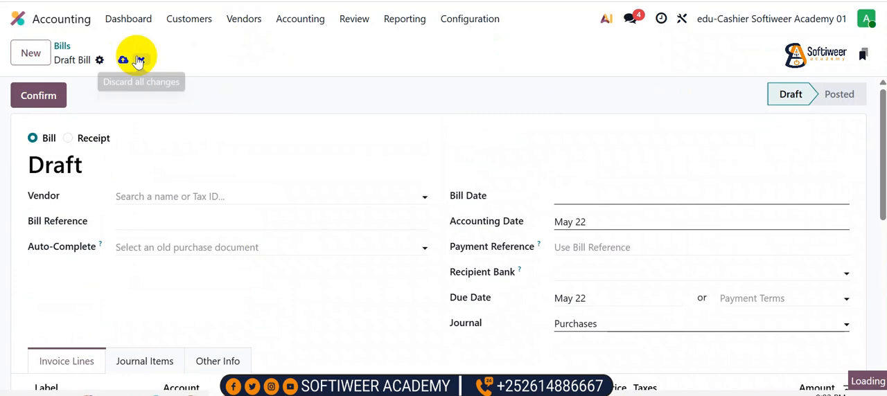
Leave the draft bill, switch to the Point of Sale app and bring up the opening control for Cashier Softiweer 01
{"action": "left_click", "coordinate": [68, 23]}
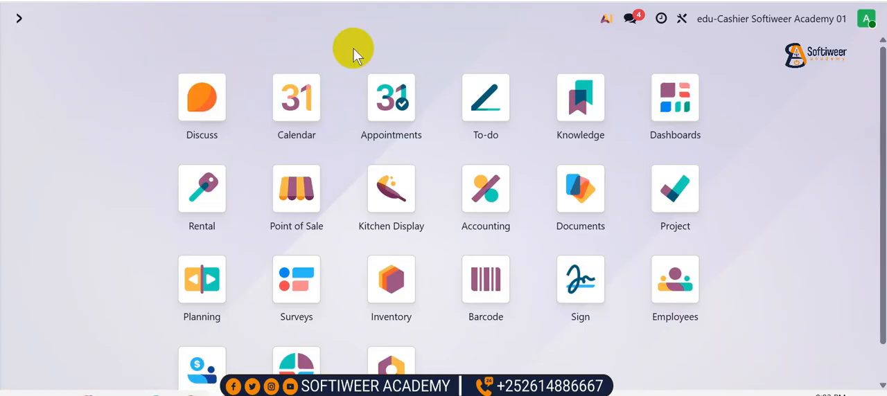
{"action": "scroll", "coordinate": [713, 64], "scroll_direction": "down", "scroll_amount": 1}
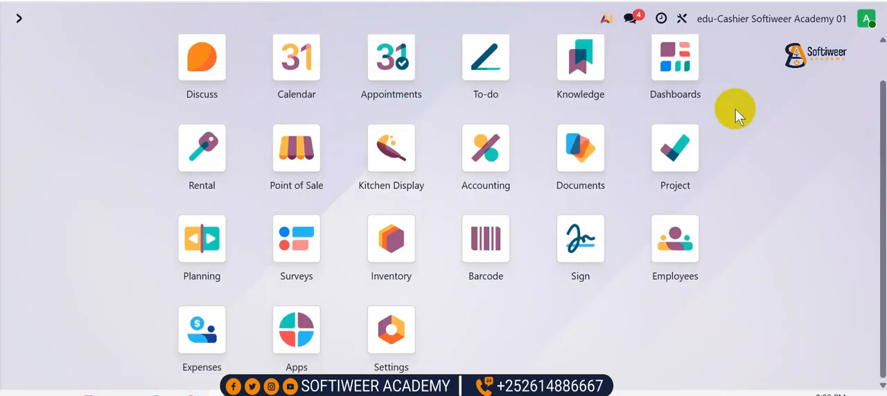
{"action": "scroll", "coordinate": [736, 111], "scroll_direction": "up", "scroll_amount": 1}
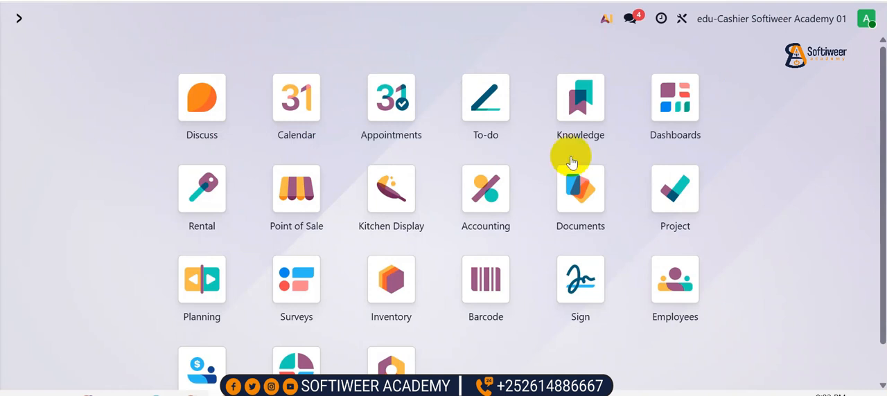
{"action": "left_click", "coordinate": [294, 189]}
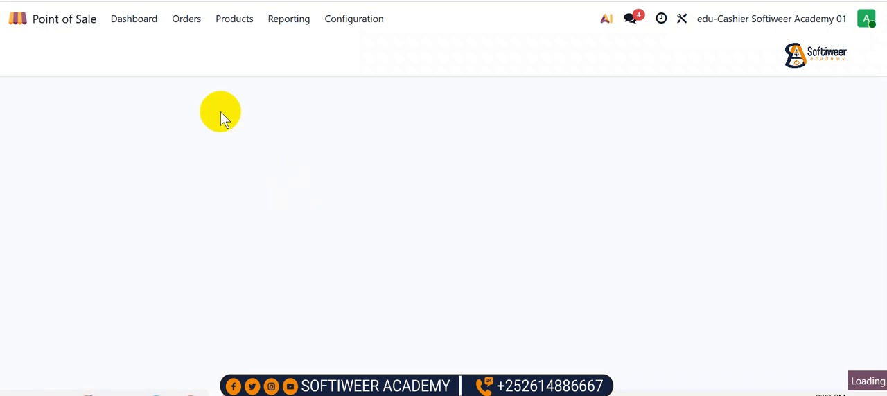
{"action": "left_click", "coordinate": [127, 19]}
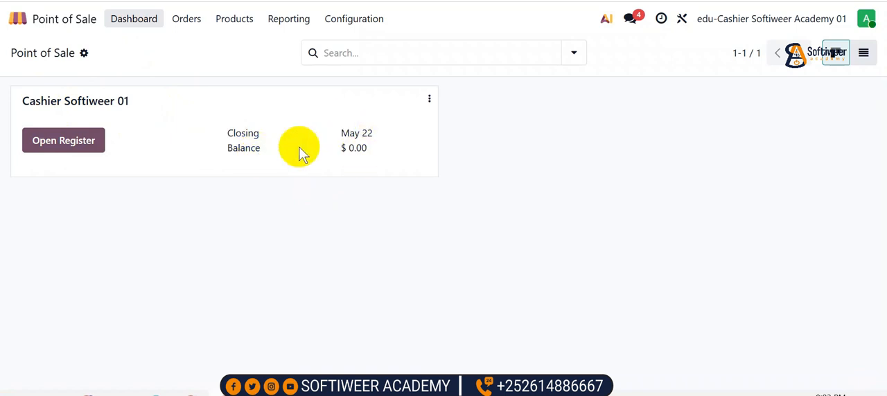
{"action": "left_click", "coordinate": [74, 140]}
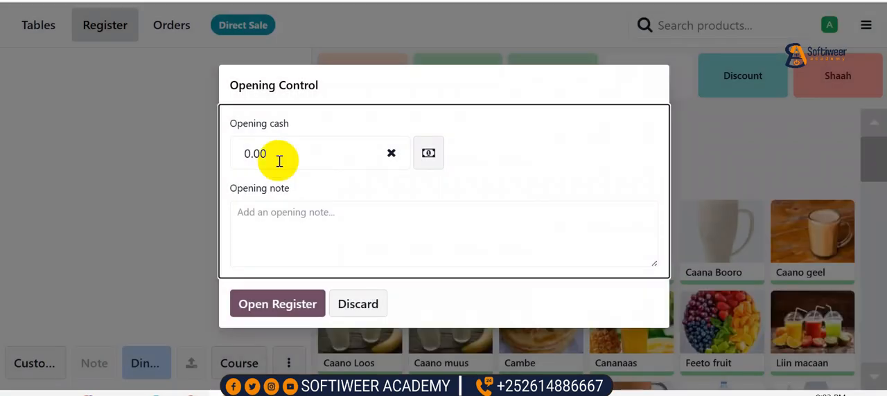
Write an opening note with the cashier's name and evc plus, E dahab and Jeeb at $0 each, and open the register with 0.00 cash
{"action": "left_click_drag", "start_coordinate": [279, 154], "coordinate": [247, 171]}
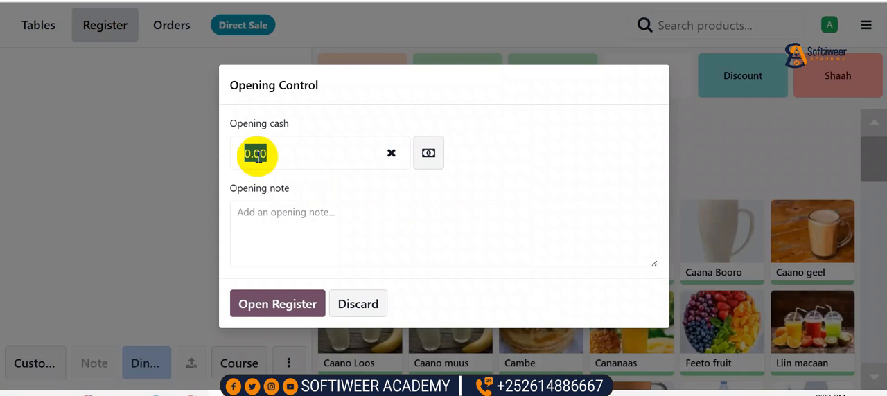
{"action": "left_click", "coordinate": [277, 213]}
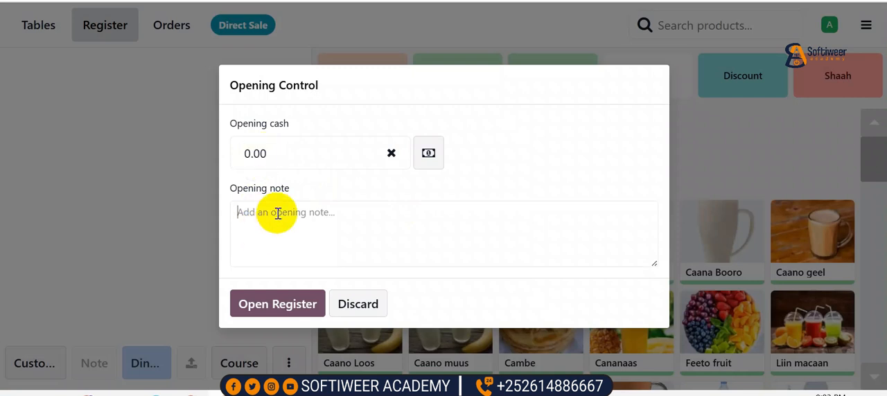
{"action": "left_click", "coordinate": [262, 157]}
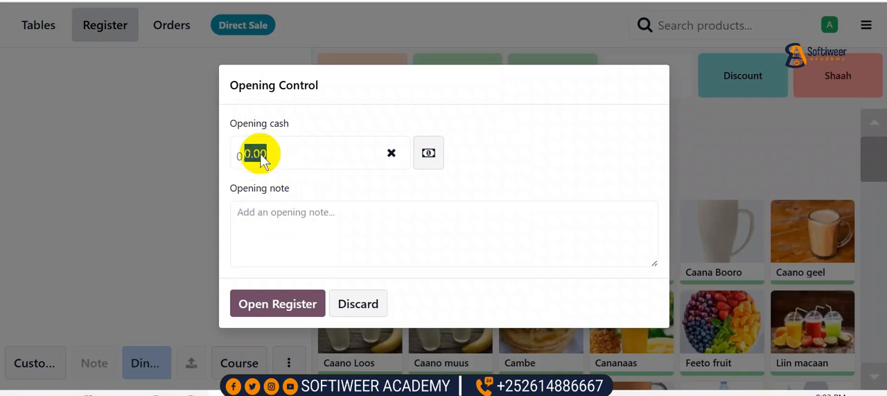
{"action": "left_click", "coordinate": [255, 214]}
{"action": "type", "text": "cashier farhan"}
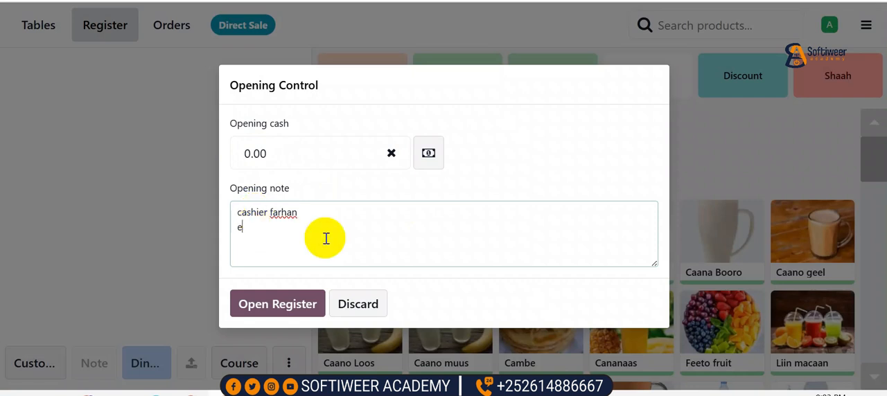
{"action": "type", "text": "p"}
{"action": "key", "text": "BackSpace"}
{"action": "type", "text": "E dahab $"}
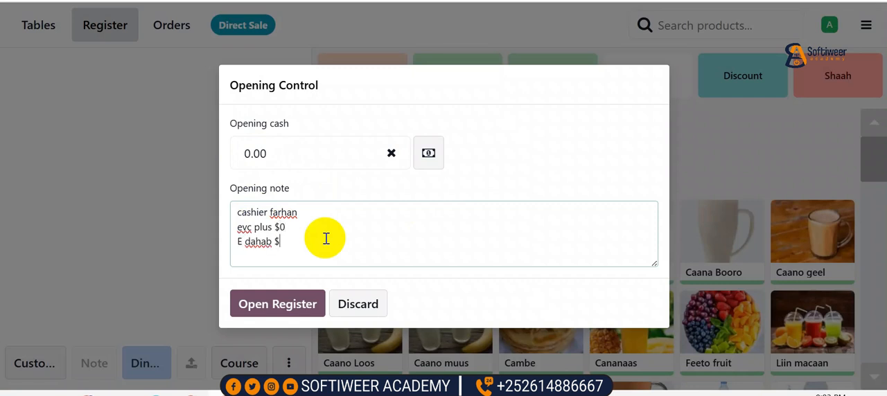
{"action": "type", "text": "0 Jeeb $0"}
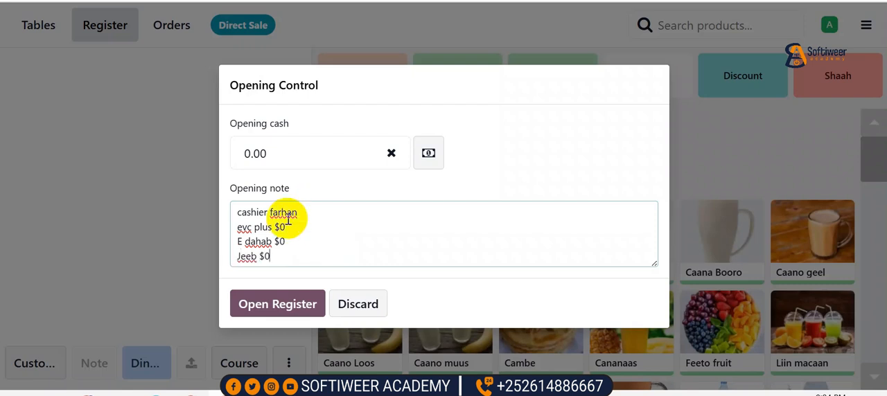
{"action": "left_click", "coordinate": [293, 303]}
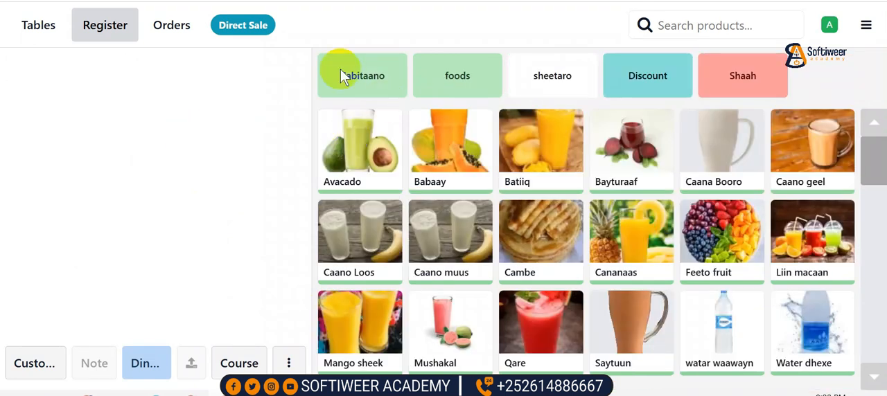
Look through the table layouts of floor one, floor two and floor three and return to the product register
{"action": "left_click", "coordinate": [37, 28]}
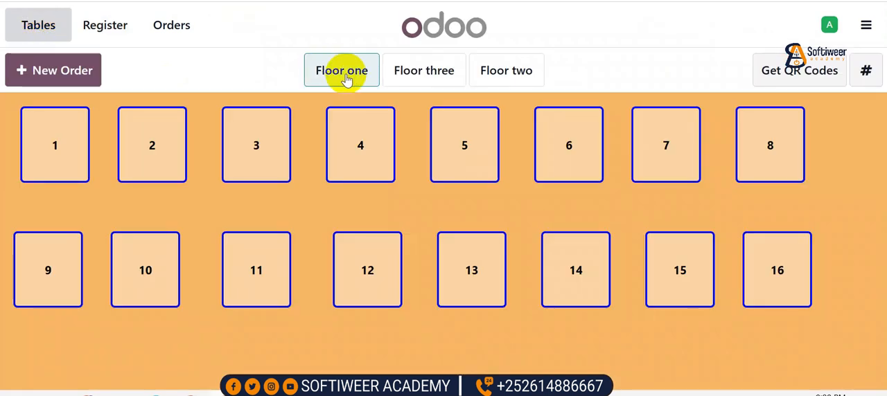
{"action": "left_click", "coordinate": [430, 77]}
{"action": "left_click", "coordinate": [502, 75]}
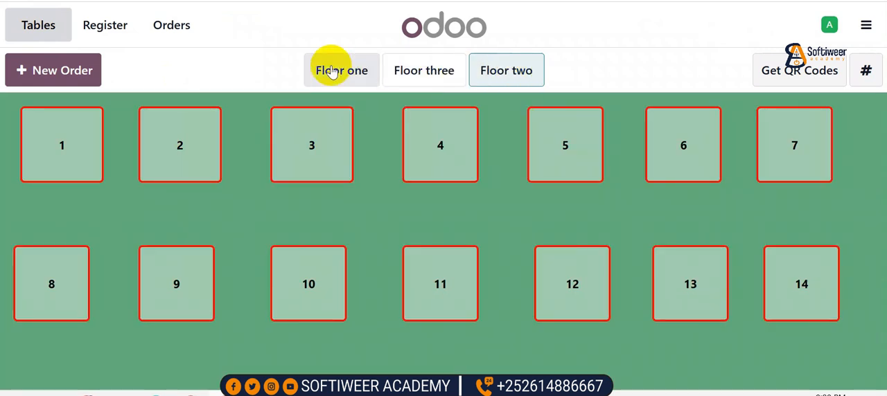
{"action": "left_click", "coordinate": [357, 73]}
{"action": "left_click", "coordinate": [423, 79]}
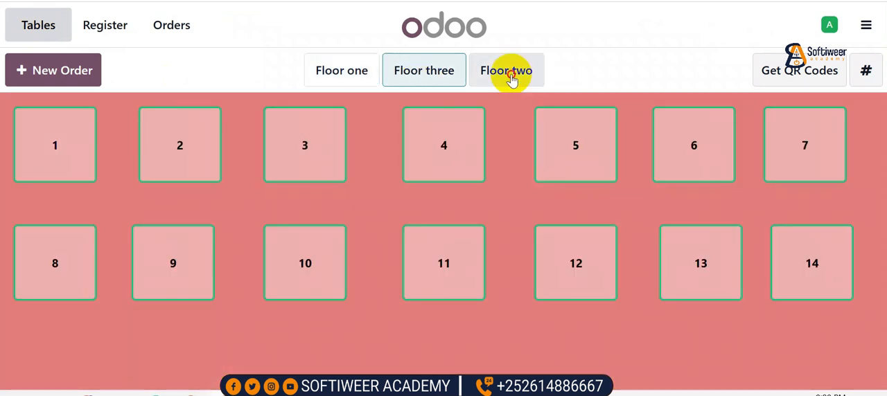
{"action": "left_click", "coordinate": [509, 76]}
{"action": "left_click", "coordinate": [105, 31]}
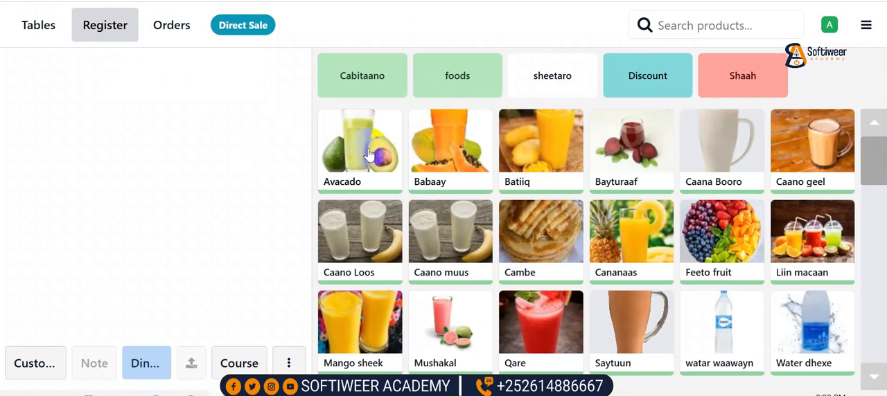
{"action": "left_click", "coordinate": [461, 144]}
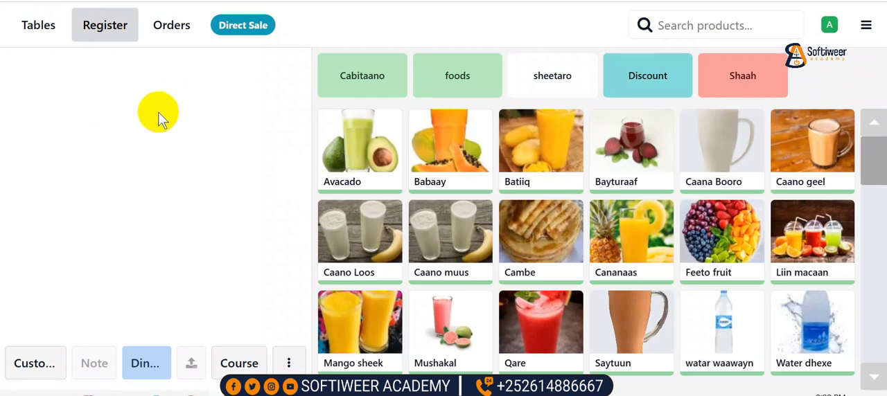
Review the orders list with the Paid and Active filters and go back to the product register
{"action": "left_click", "coordinate": [171, 28]}
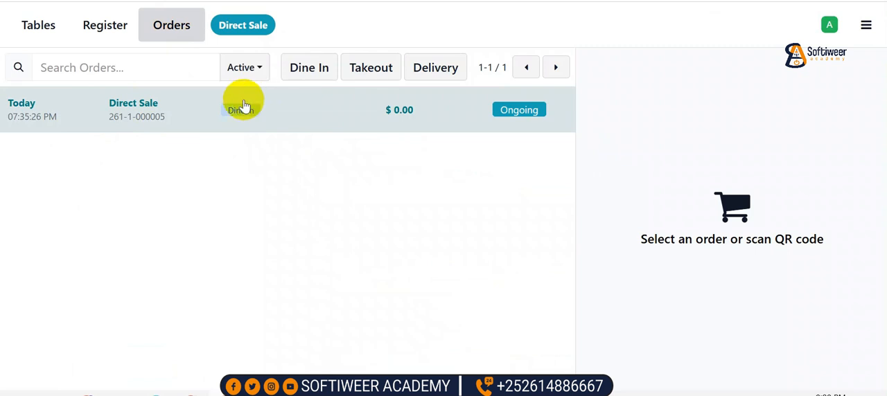
{"action": "left_click", "coordinate": [257, 67]}
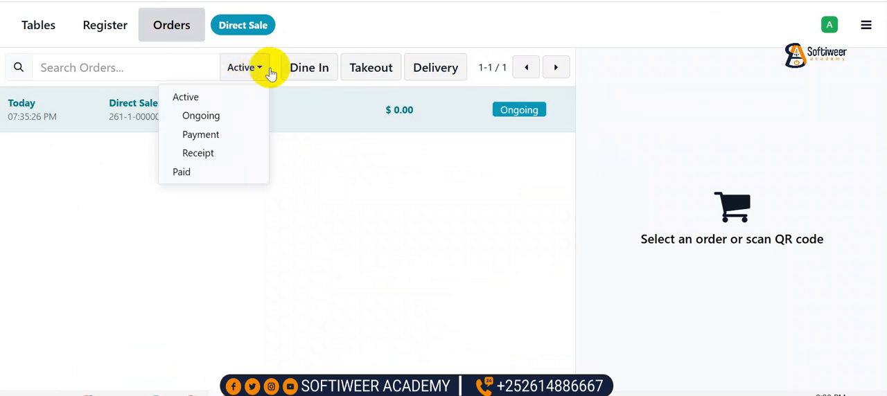
{"action": "left_click", "coordinate": [196, 173]}
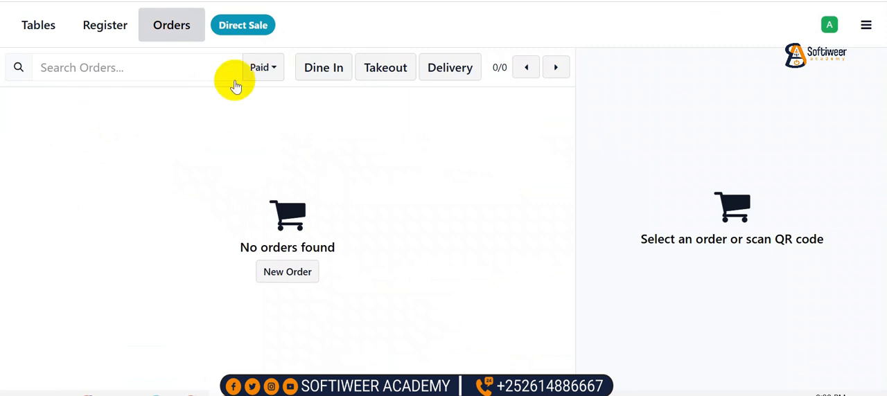
{"action": "left_click", "coordinate": [257, 67]}
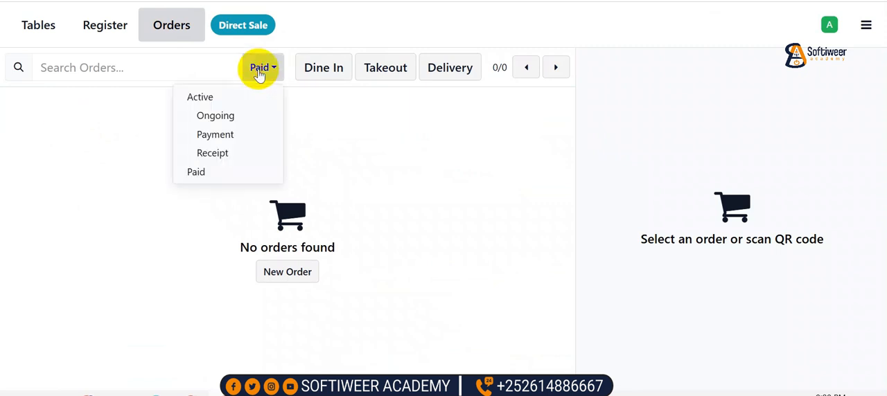
{"action": "left_click", "coordinate": [206, 171]}
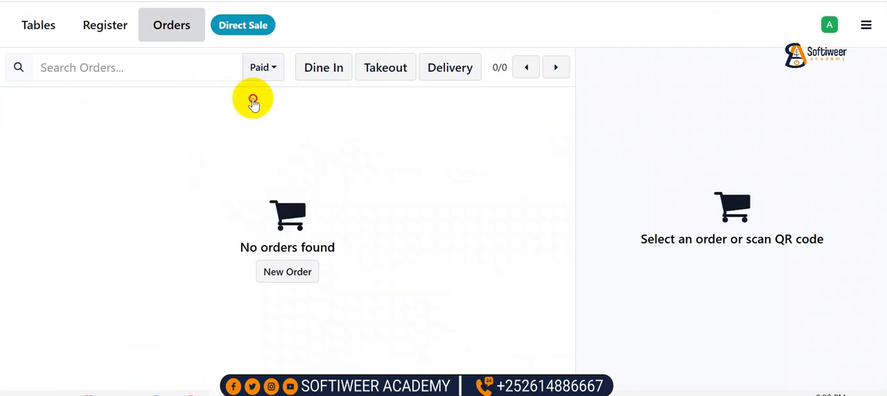
{"action": "left_click", "coordinate": [262, 67]}
{"action": "left_click", "coordinate": [216, 98]}
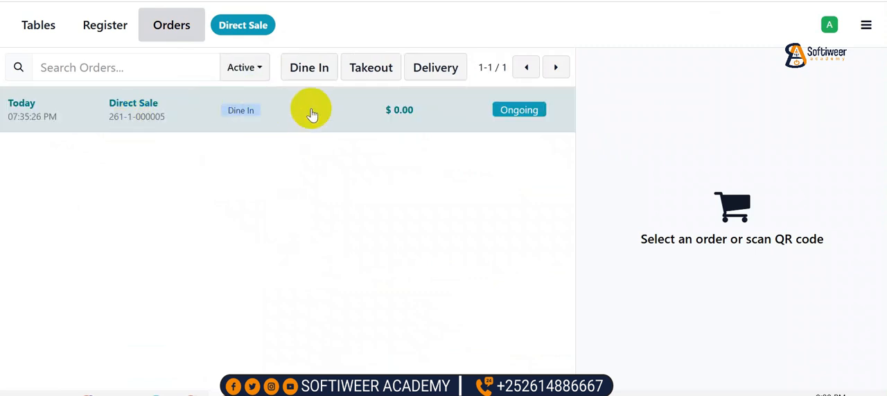
{"action": "left_click", "coordinate": [144, 36]}
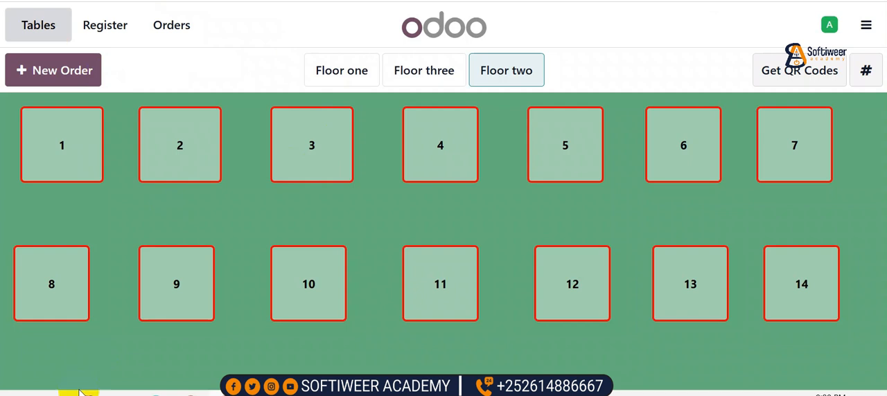
{"action": "left_click", "coordinate": [110, 27]}
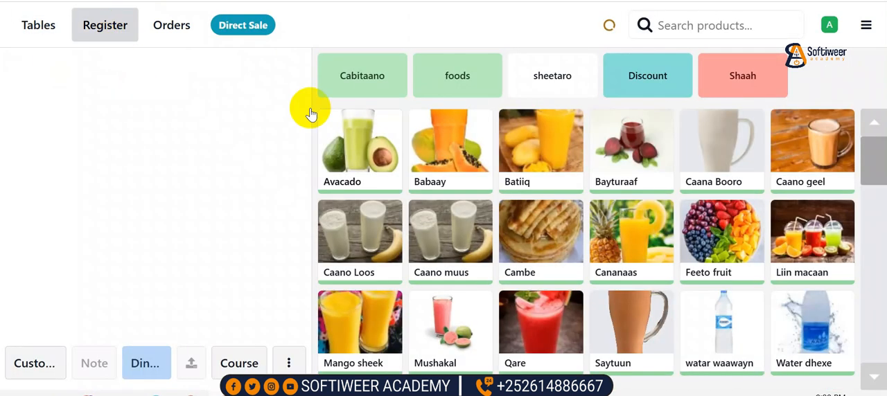
Go to the Point of Sale backend, look over its Orders options and resume selling in the Cashier Softiweer 01 register
{"action": "left_click", "coordinate": [865, 25]}
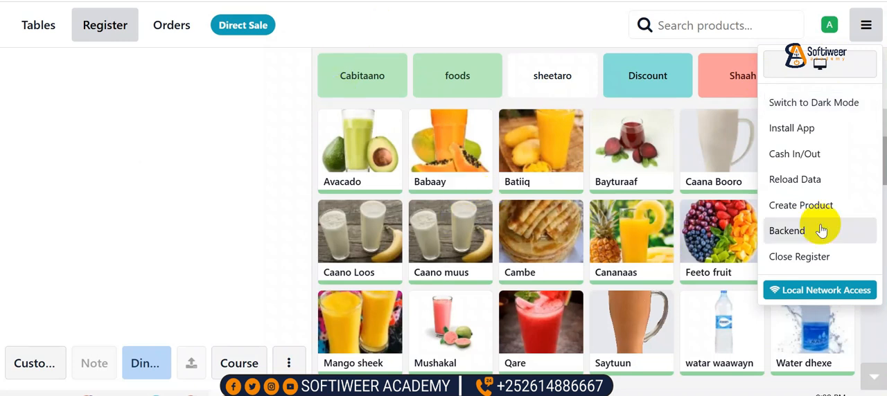
{"action": "left_click", "coordinate": [796, 236]}
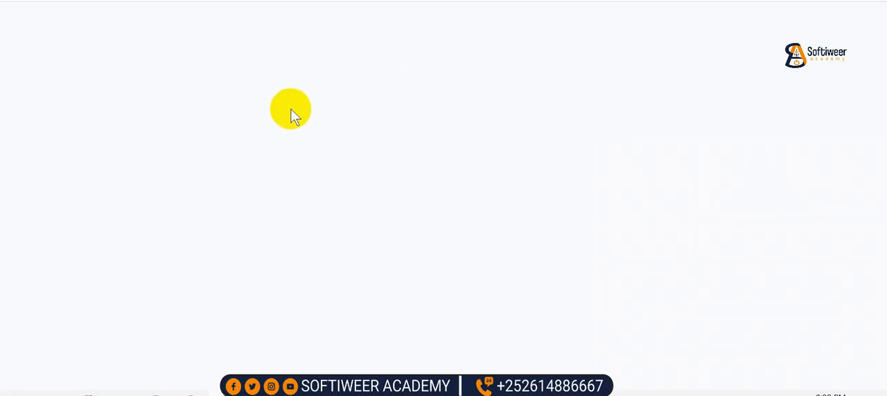
{"action": "left_click", "coordinate": [188, 21]}
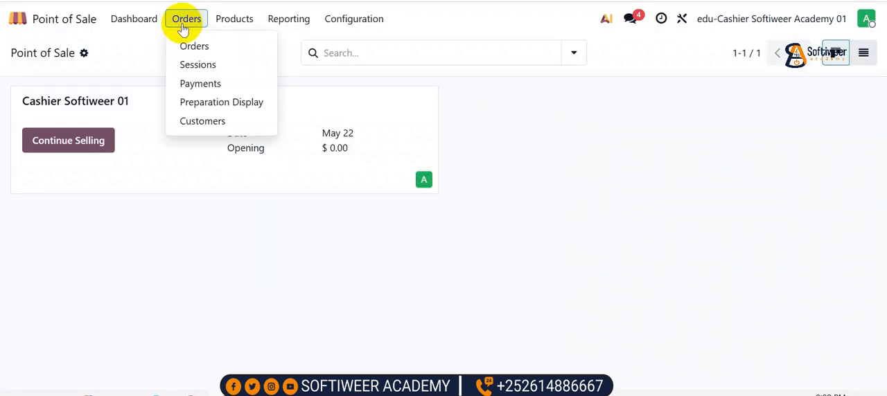
{"action": "left_click", "coordinate": [234, 18]}
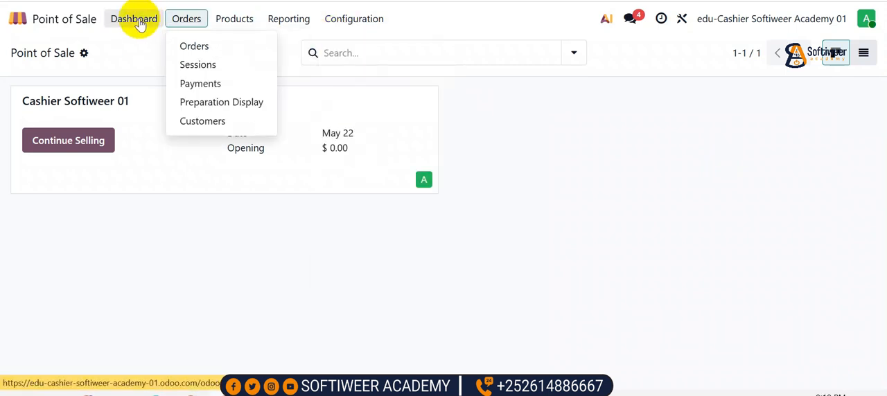
{"action": "left_click", "coordinate": [66, 143]}
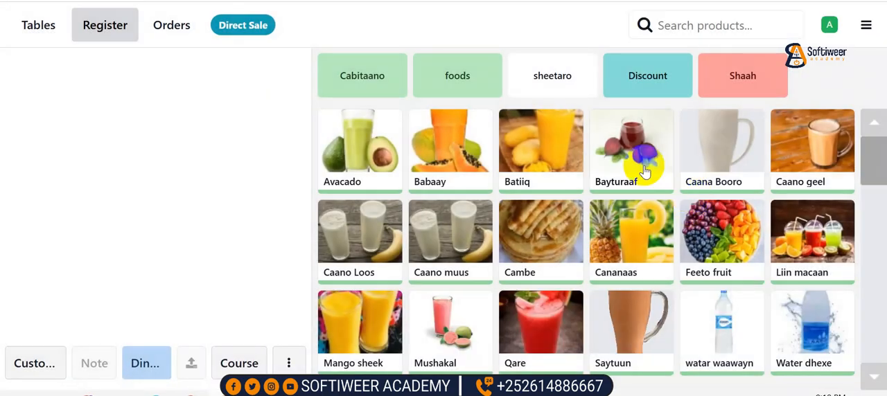
Examine the register's session options, the product grid and the customer selection list, and discard the customer choice
{"action": "left_click", "coordinate": [878, 20]}
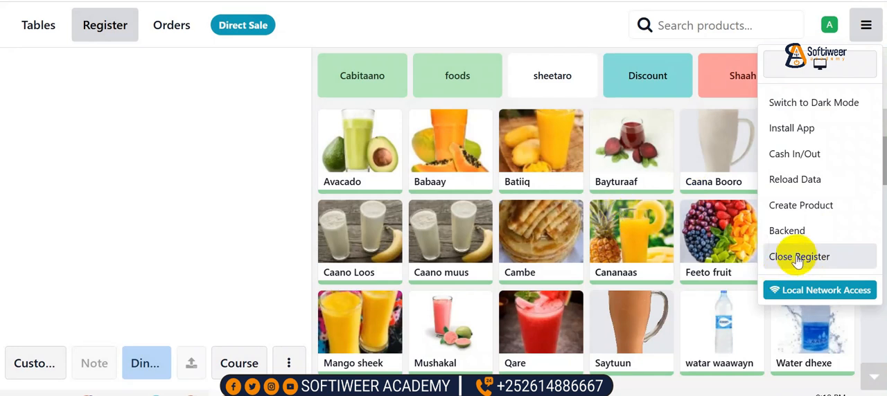
{"action": "scroll", "coordinate": [392, 214], "scroll_direction": "down", "scroll_amount": 1}
{"action": "left_click", "coordinate": [272, 220]}
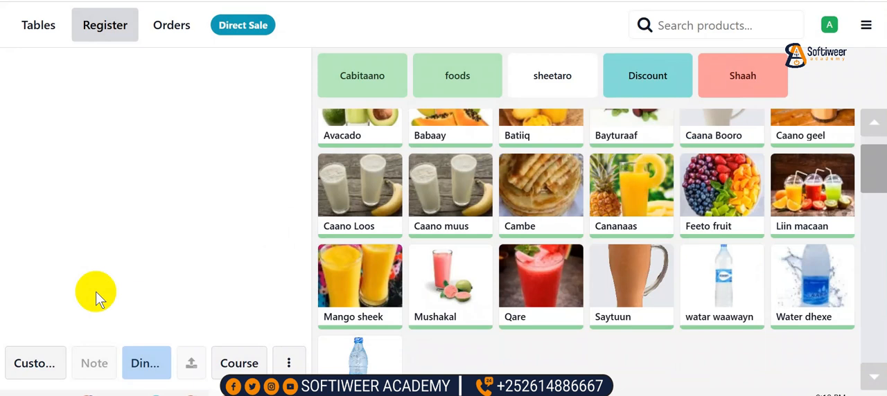
{"action": "left_click", "coordinate": [36, 364]}
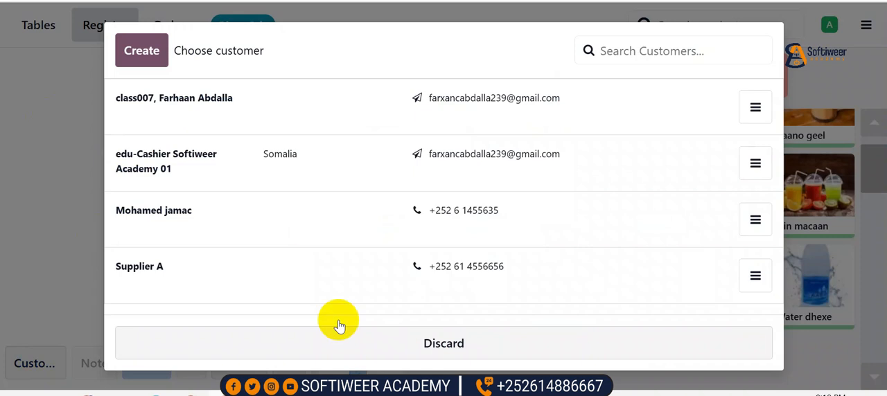
{"action": "left_click", "coordinate": [414, 336]}
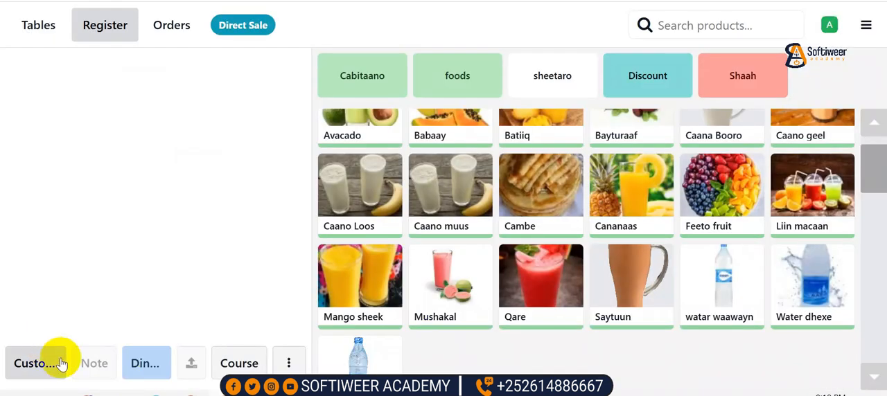
Look over the order presets Dine In, Takeout and Delivery and close the selection without changing it
{"action": "left_click", "coordinate": [92, 358]}
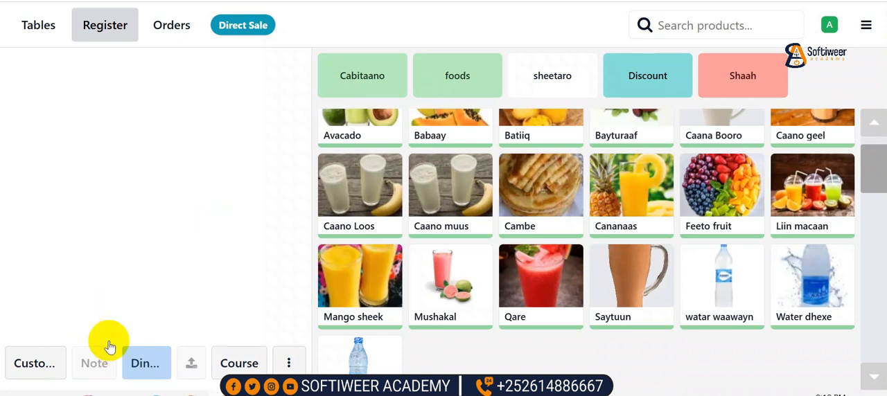
{"action": "left_click", "coordinate": [139, 364]}
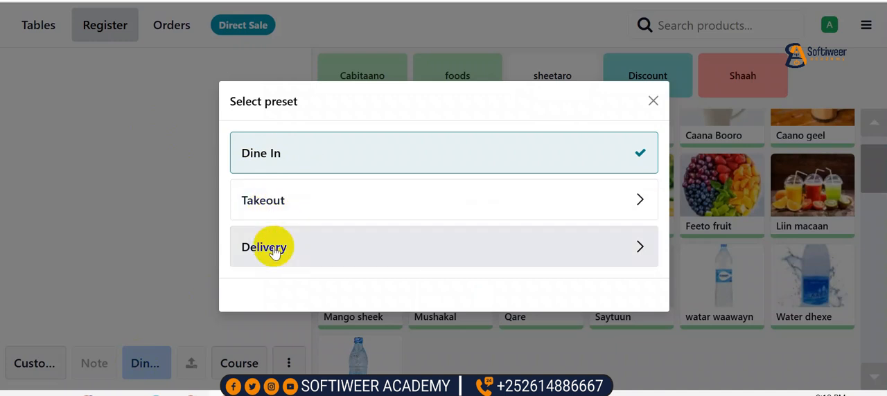
{"action": "left_click", "coordinate": [125, 196]}
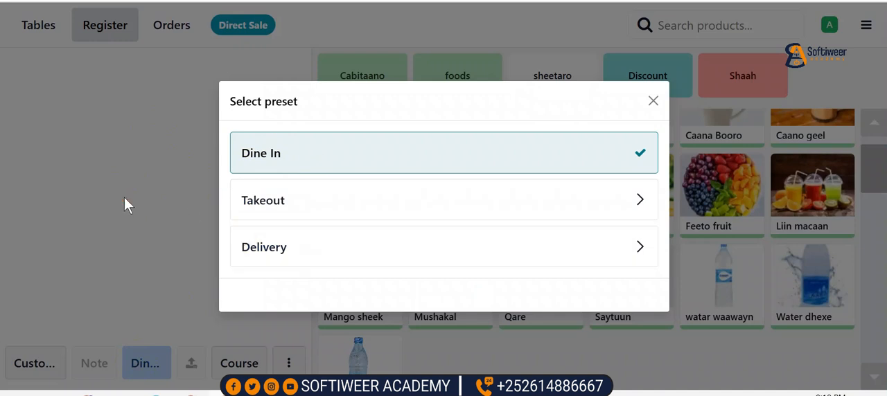
{"action": "left_click", "coordinate": [652, 101]}
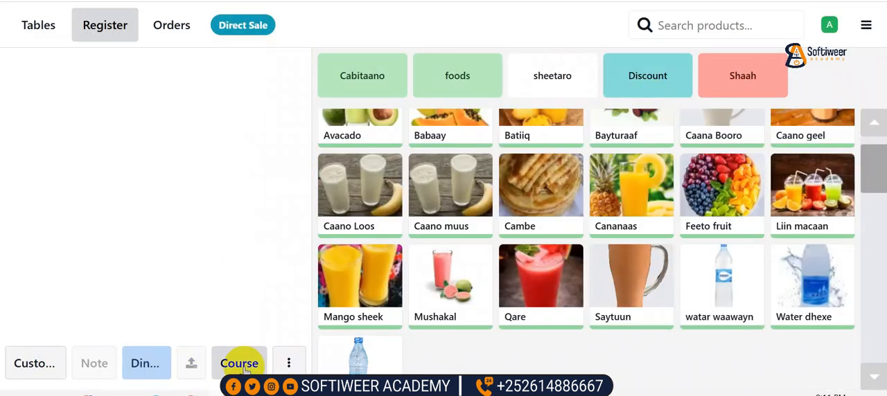
Examine the full list of order actions, from Guests and Transfer / Merge down to Cancel Order, and close it
{"action": "left_click", "coordinate": [287, 363]}
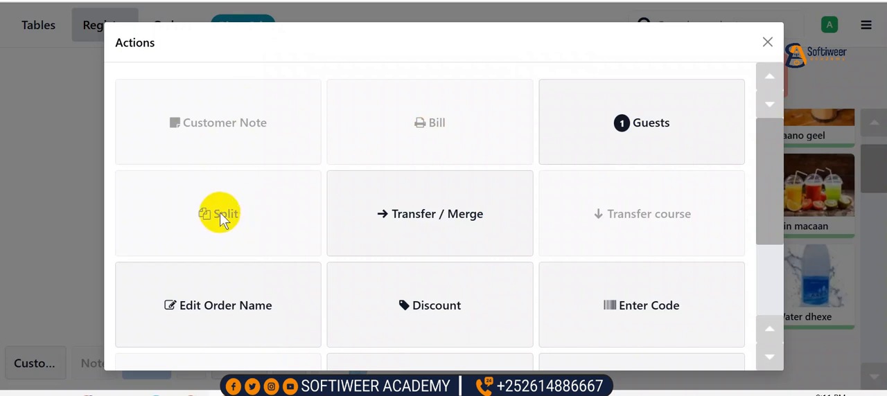
{"action": "scroll", "coordinate": [224, 224], "scroll_direction": "down", "scroll_amount": 1}
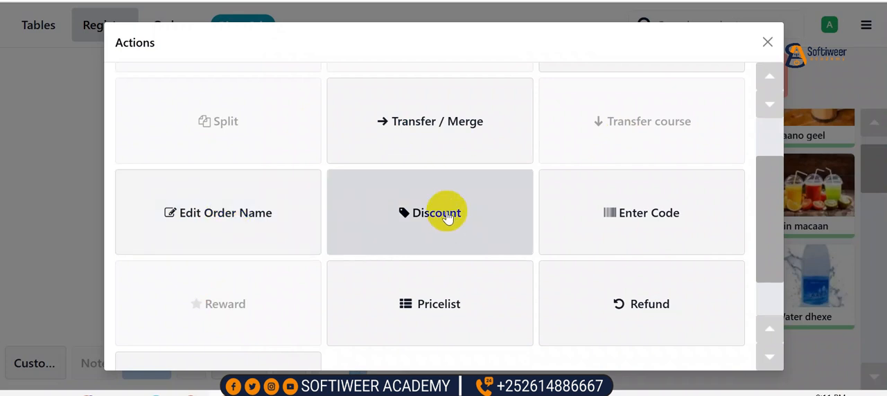
{"action": "scroll", "coordinate": [450, 215], "scroll_direction": "down", "scroll_amount": 1}
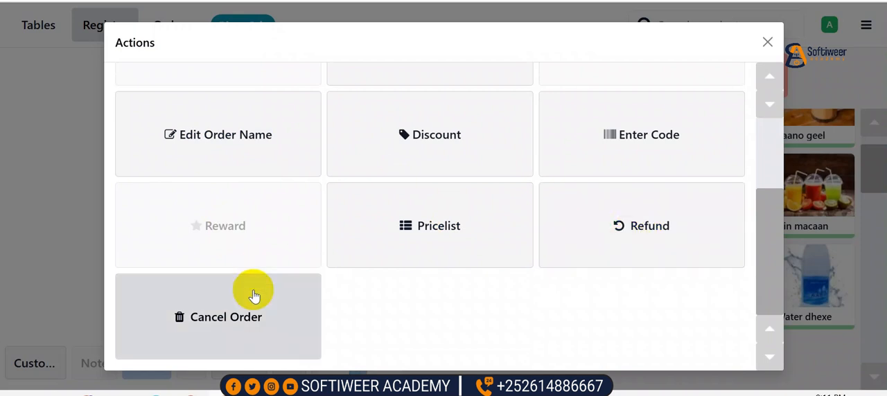
{"action": "scroll", "coordinate": [346, 250], "scroll_direction": "up", "scroll_amount": 5}
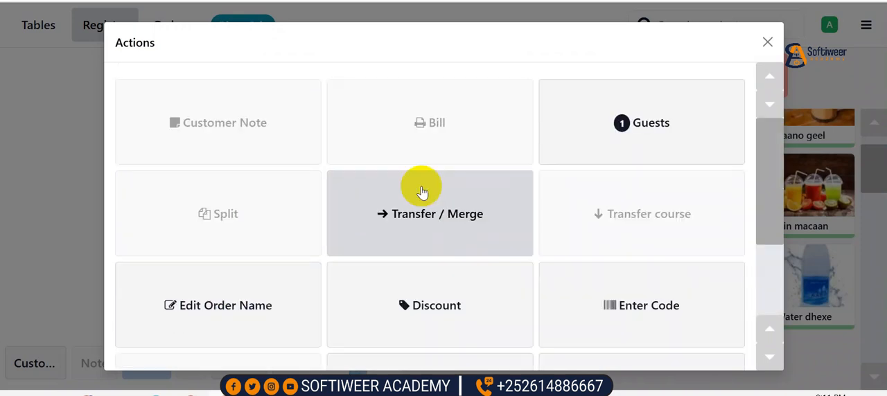
{"action": "left_click", "coordinate": [765, 41]}
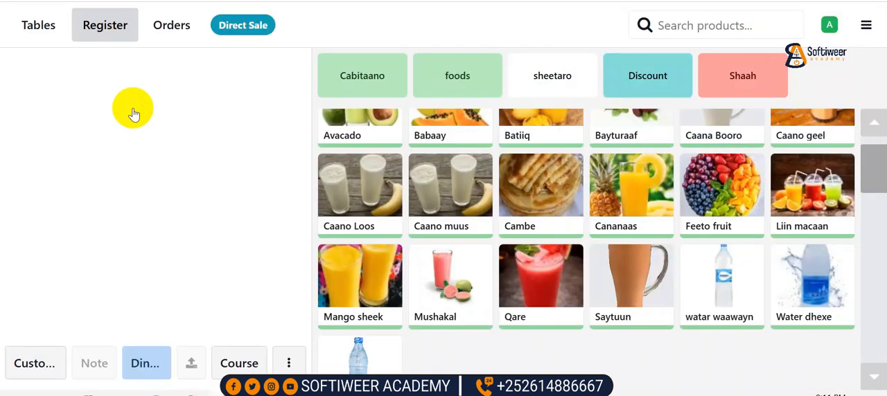
Open table 2 on floor one and add two Avacado and one Caana Booro from the Cabitaano category to its order
{"action": "left_click", "coordinate": [44, 25]}
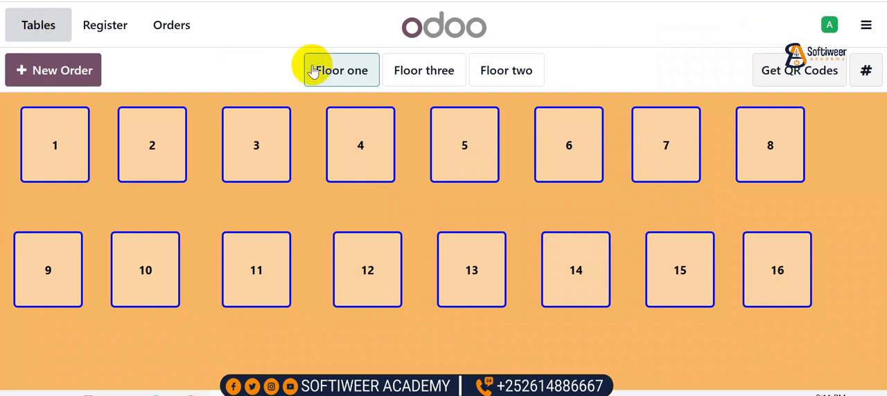
{"action": "left_click", "coordinate": [149, 143]}
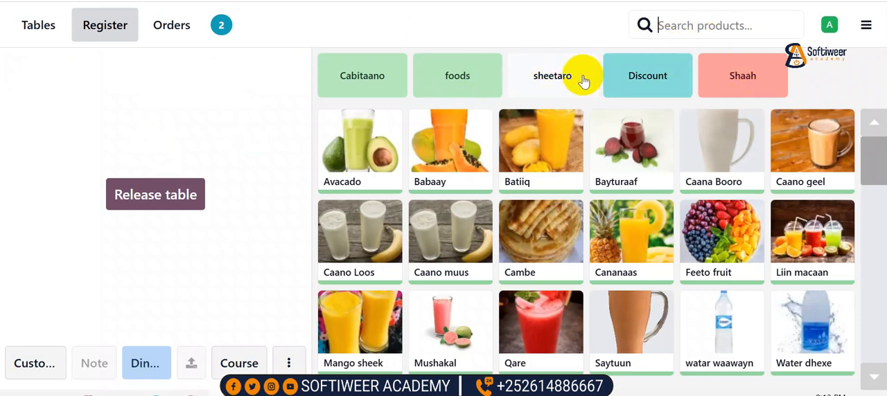
{"action": "left_click", "coordinate": [374, 78]}
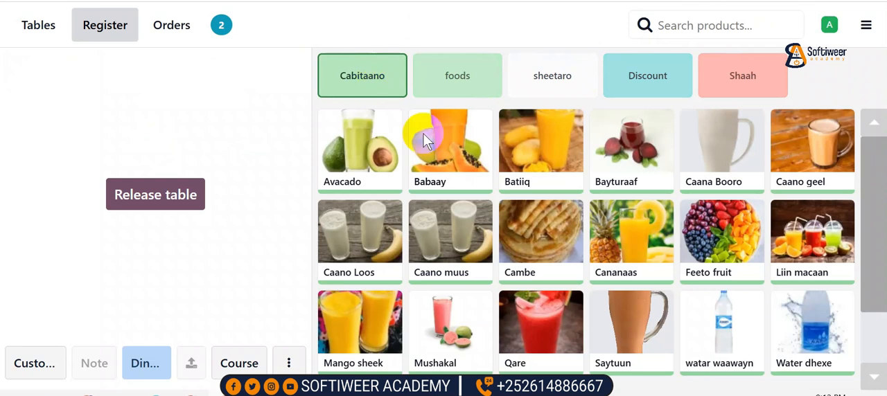
{"action": "left_click", "coordinate": [369, 163]}
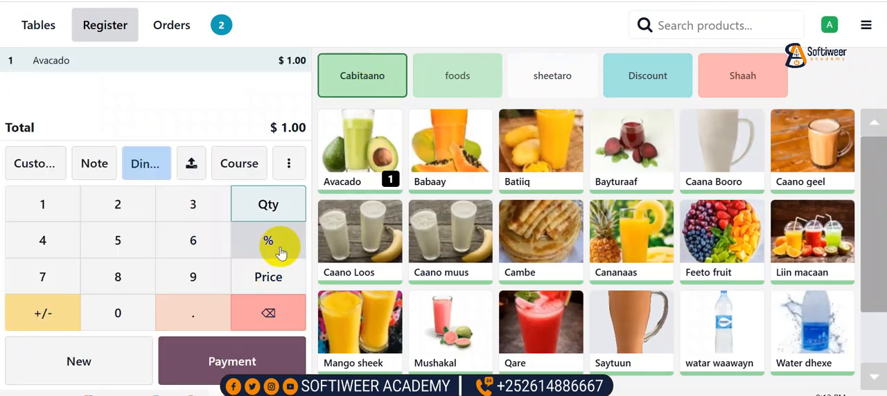
{"action": "left_click", "coordinate": [278, 208]}
{"action": "left_click", "coordinate": [121, 205]}
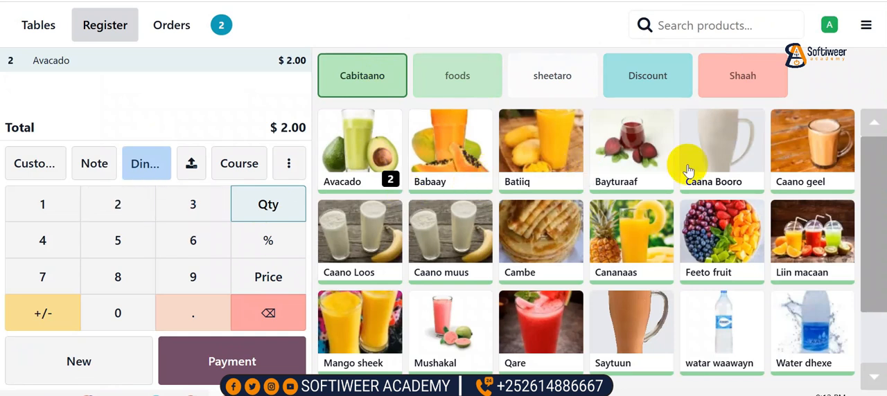
{"action": "left_click", "coordinate": [722, 154]}
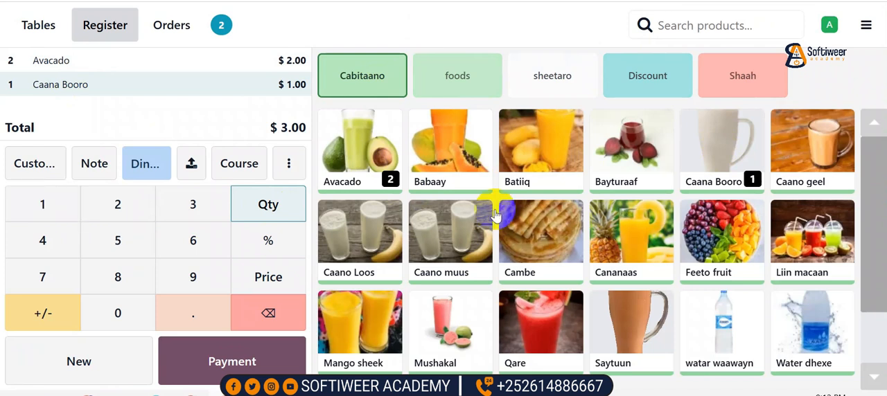
Add one Beer and three Jabaati from the foods category to the table's order
{"action": "scroll", "coordinate": [555, 187], "scroll_direction": "down", "scroll_amount": 1}
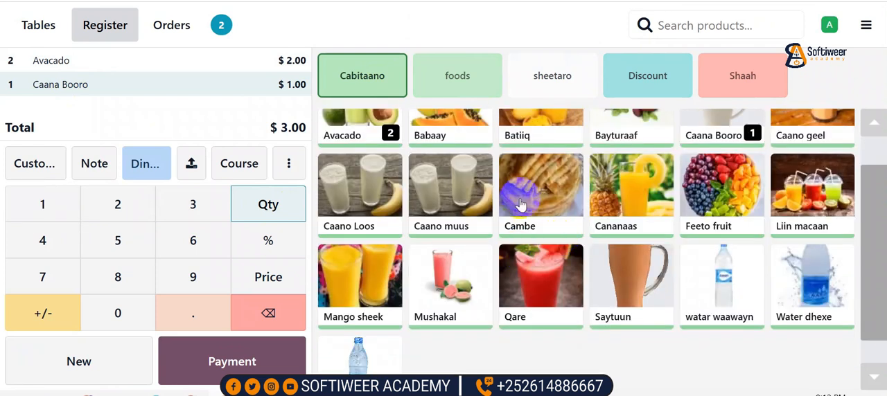
{"action": "left_click", "coordinate": [460, 76]}
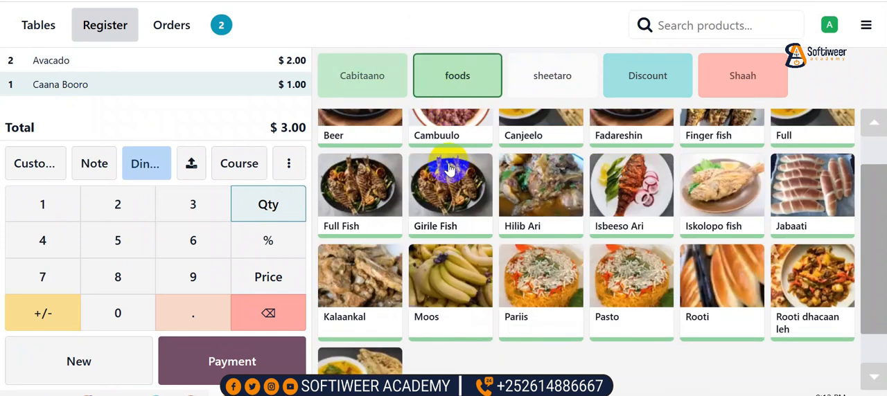
{"action": "scroll", "coordinate": [449, 170], "scroll_direction": "up", "scroll_amount": 1}
{"action": "left_click", "coordinate": [379, 156]}
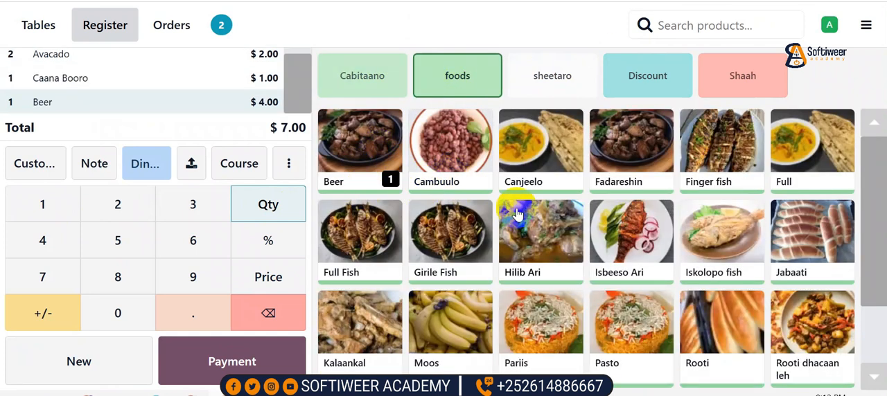
{"action": "scroll", "coordinate": [588, 244], "scroll_direction": "down", "scroll_amount": 1}
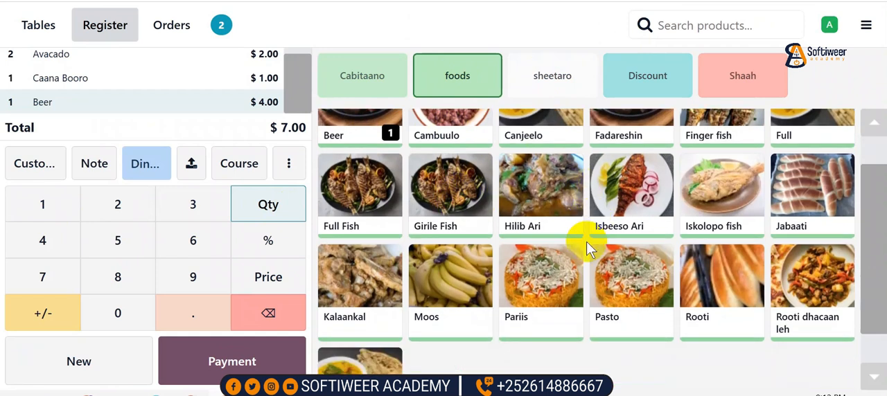
{"action": "left_click", "coordinate": [812, 195]}
{"action": "left_click", "coordinate": [273, 209]}
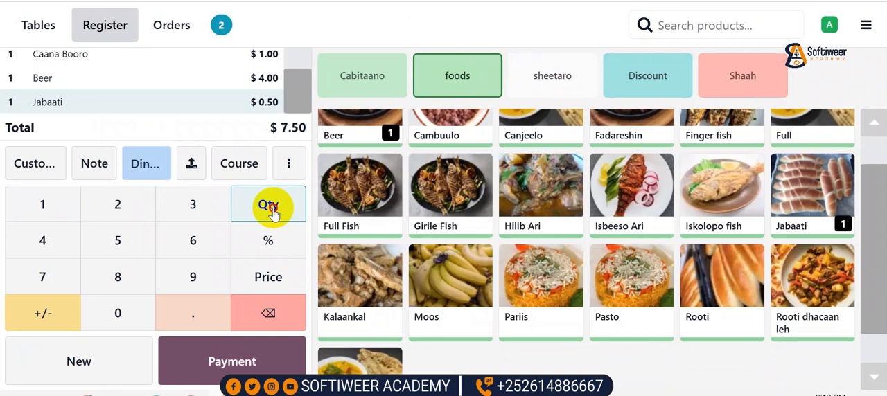
{"action": "left_click", "coordinate": [176, 205]}
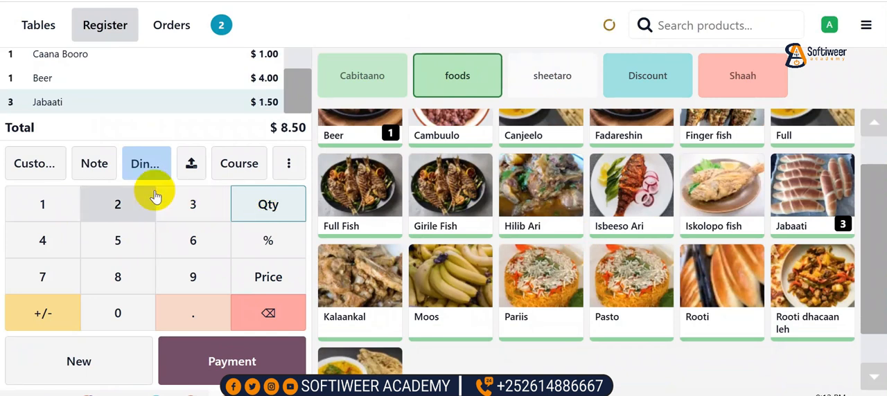
Review the order lines and set the unit price of the Avacado line to $1.50
{"action": "scroll", "coordinate": [135, 112], "scroll_direction": "up", "scroll_amount": 2}
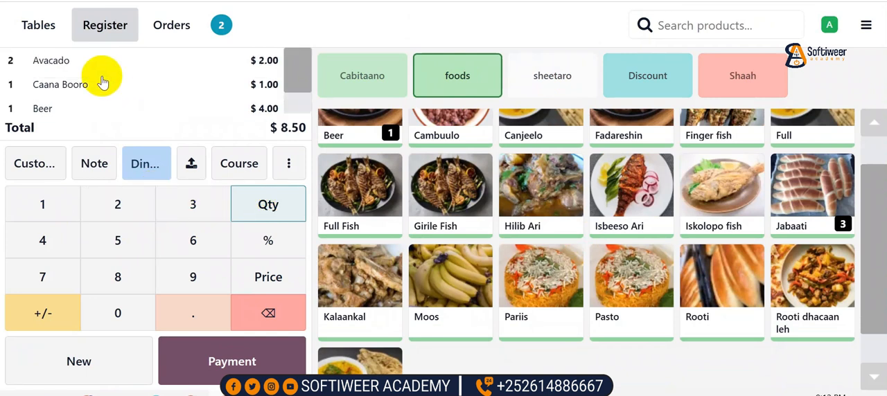
{"action": "scroll", "coordinate": [69, 90], "scroll_direction": "down", "scroll_amount": 2}
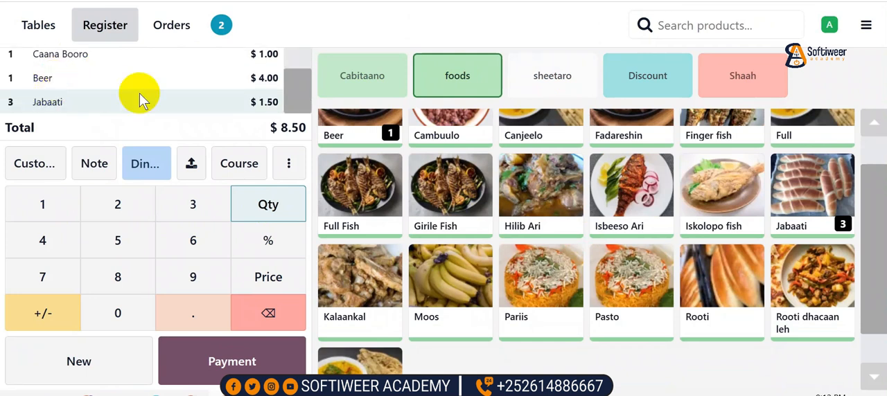
{"action": "scroll", "coordinate": [291, 87], "scroll_direction": "up", "scroll_amount": 2}
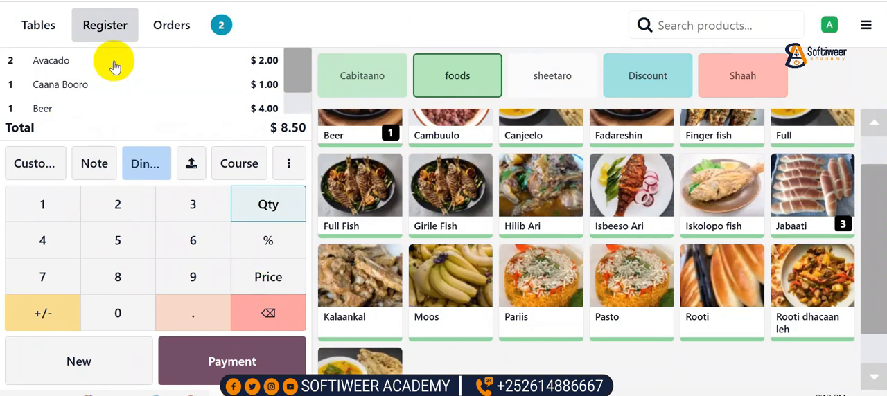
{"action": "left_click", "coordinate": [206, 67]}
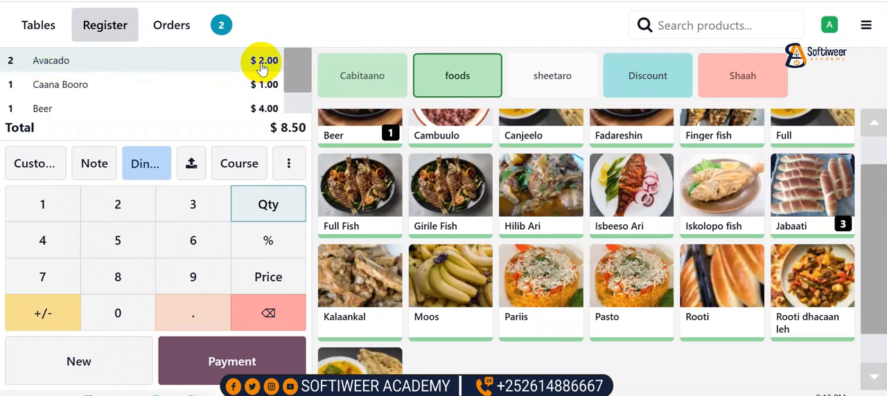
{"action": "left_click", "coordinate": [275, 283]}
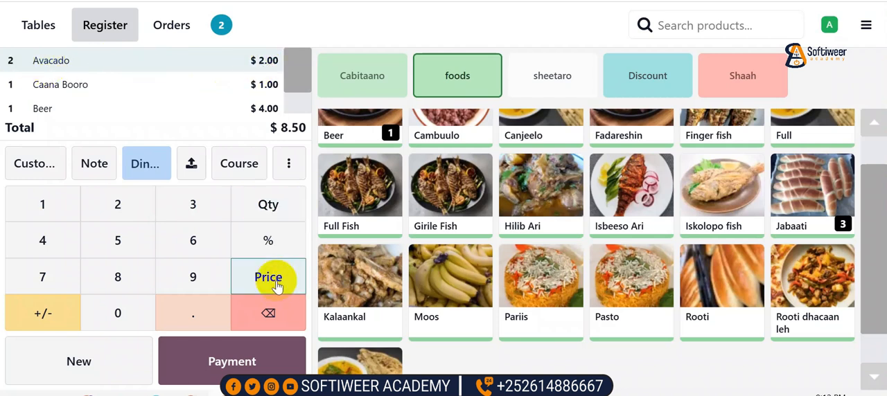
{"action": "left_click", "coordinate": [42, 205]}
{"action": "left_click", "coordinate": [191, 315]}
{"action": "left_click", "coordinate": [121, 242]}
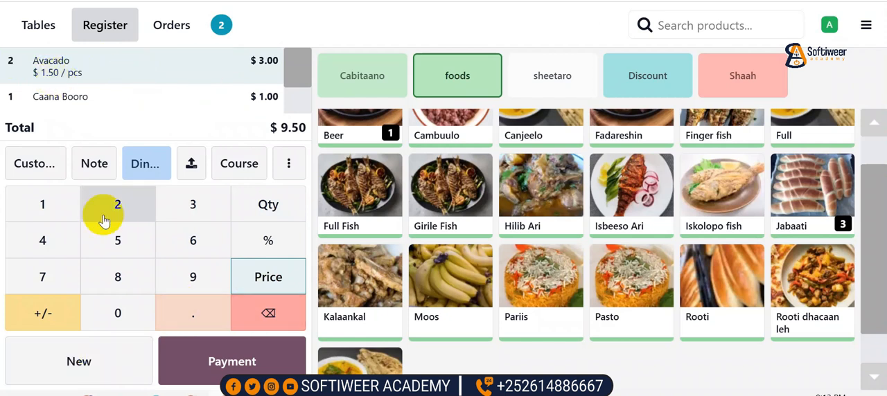
Create a new person as customer under the waiter's name and save it to assign it to the order
{"action": "left_click", "coordinate": [31, 163]}
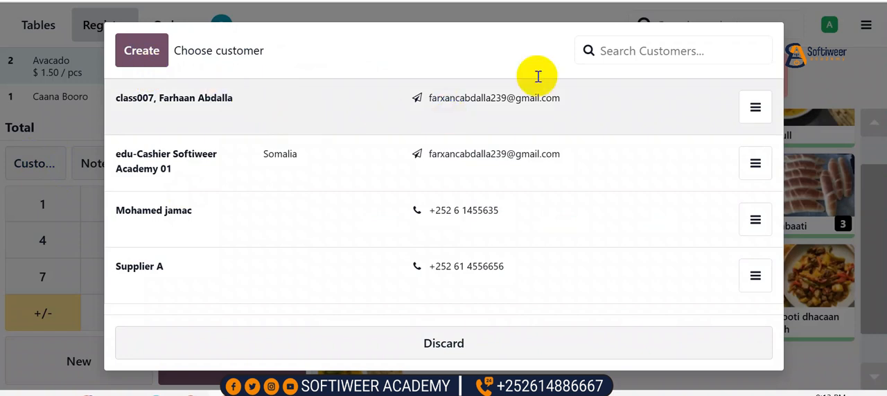
{"action": "left_click", "coordinate": [142, 50]}
{"action": "left_click", "coordinate": [276, 118]}
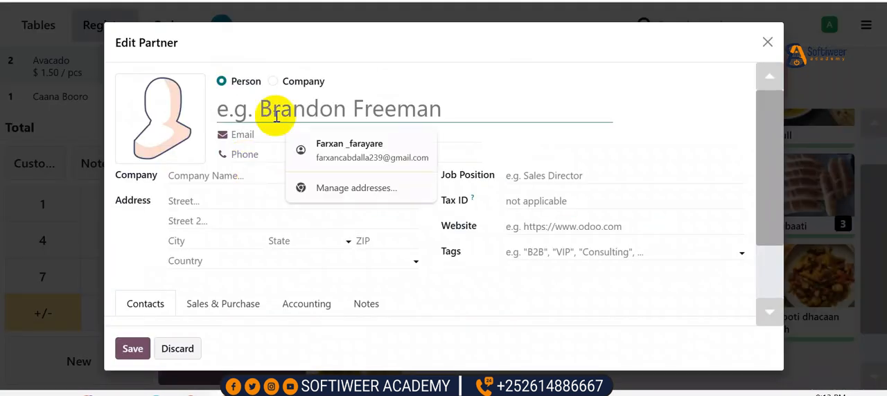
{"action": "type", "text": "Waiter "}
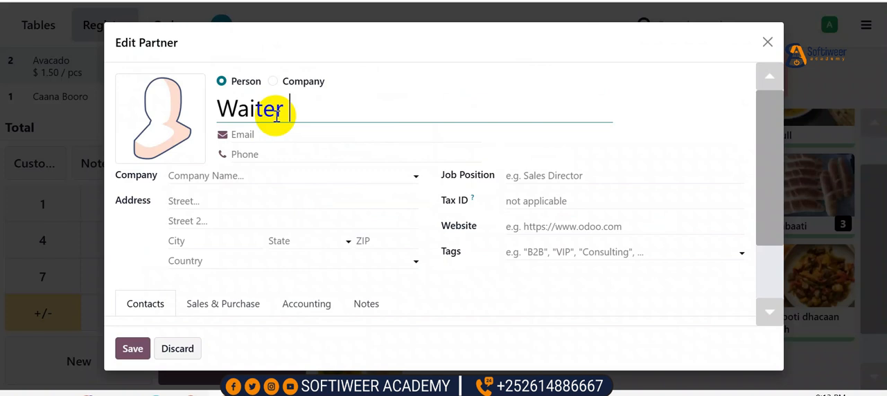
{"action": "type", "text": "Cali"}
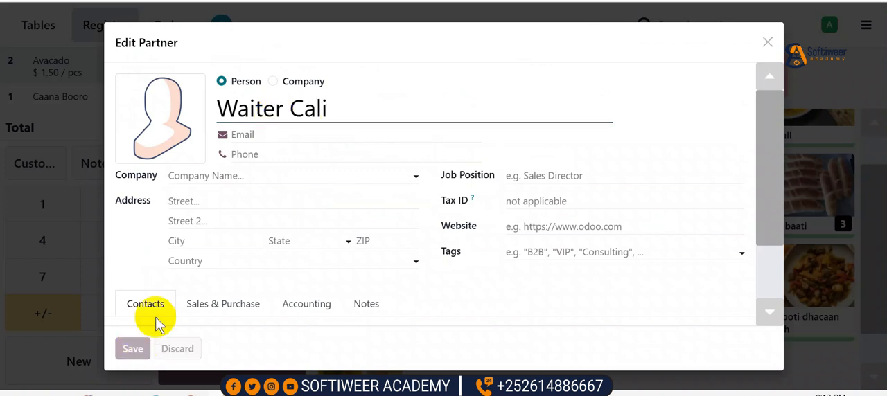
{"action": "left_click", "coordinate": [138, 348]}
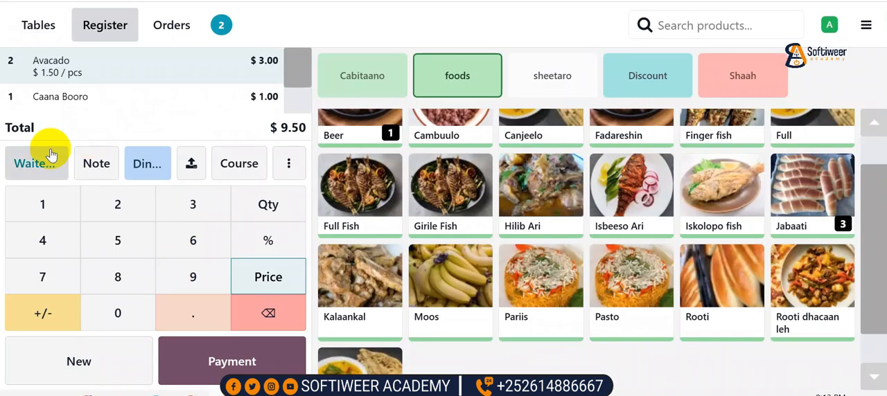
Choose the Dine In preset for the table's order
{"action": "left_click", "coordinate": [146, 165]}
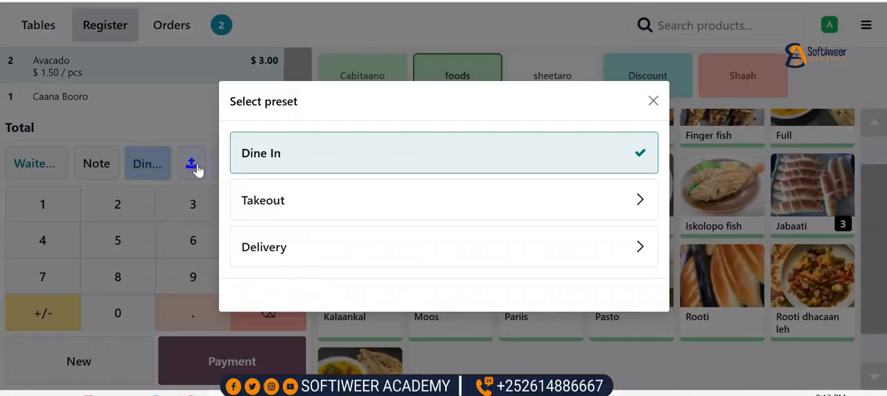
{"action": "left_click", "coordinate": [276, 155]}
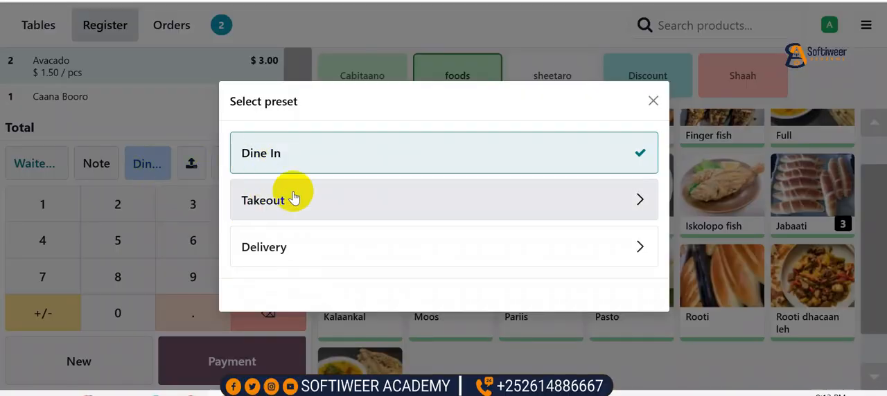
{"action": "left_click", "coordinate": [259, 154]}
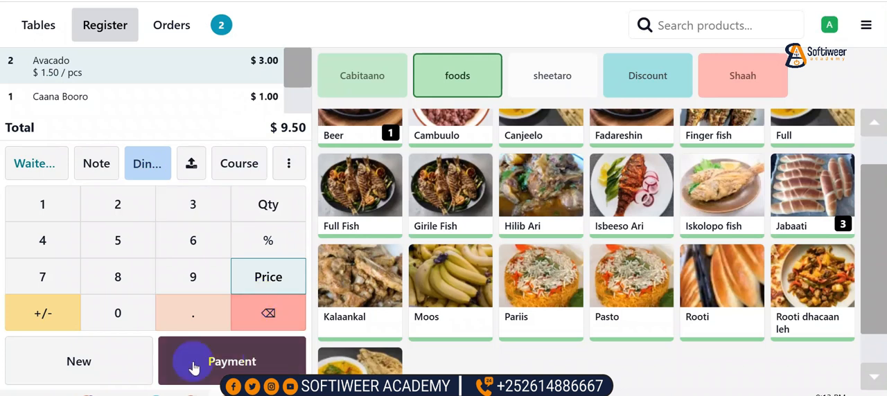
Open the bill for the table's order in the print preview and choose POS-80C as the printer
{"action": "left_click", "coordinate": [290, 164]}
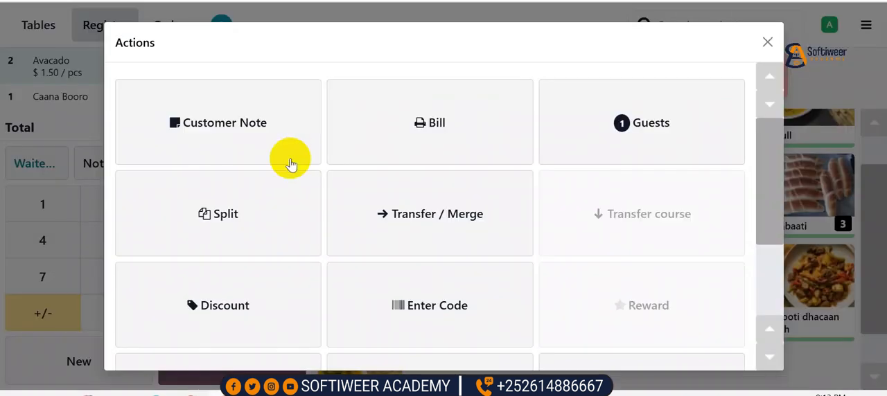
{"action": "left_click", "coordinate": [434, 138]}
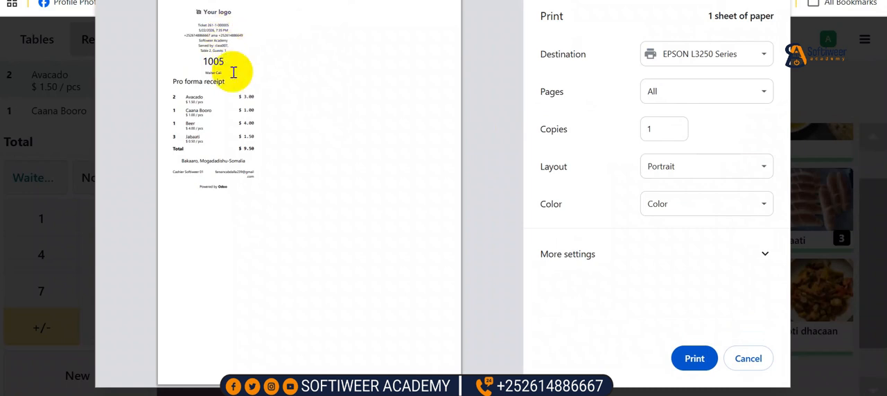
{"action": "left_click_drag", "start_coordinate": [186, 36], "coordinate": [246, 36]}
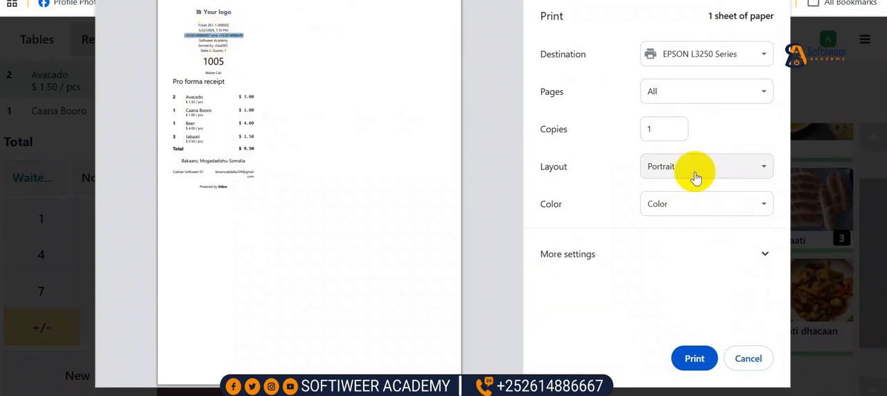
{"action": "left_click", "coordinate": [726, 101]}
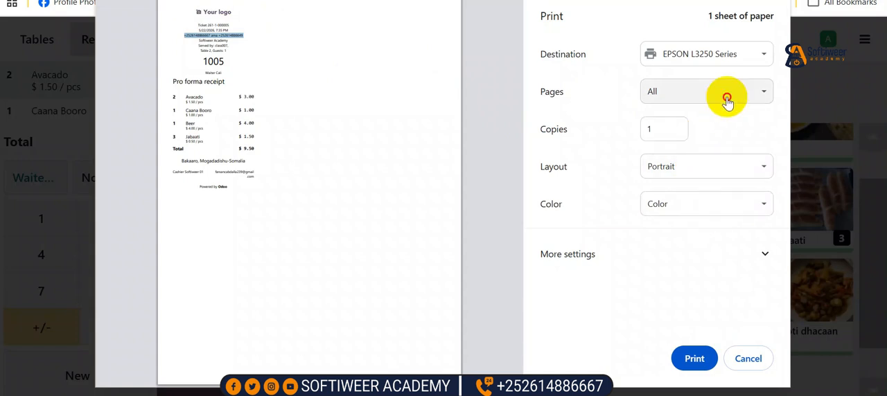
{"action": "left_click", "coordinate": [718, 89]}
{"action": "left_click", "coordinate": [701, 61]}
{"action": "left_click", "coordinate": [655, 90]}
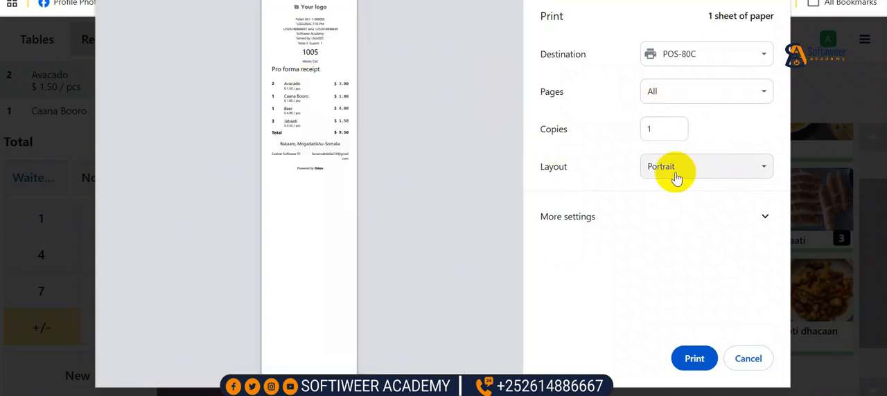
Set the bill's paper size to 80(72.1) x 210 mm in the additional print settings
{"action": "left_click", "coordinate": [653, 212]}
{"action": "scroll", "coordinate": [693, 236], "scroll_direction": "down", "scroll_amount": 2}
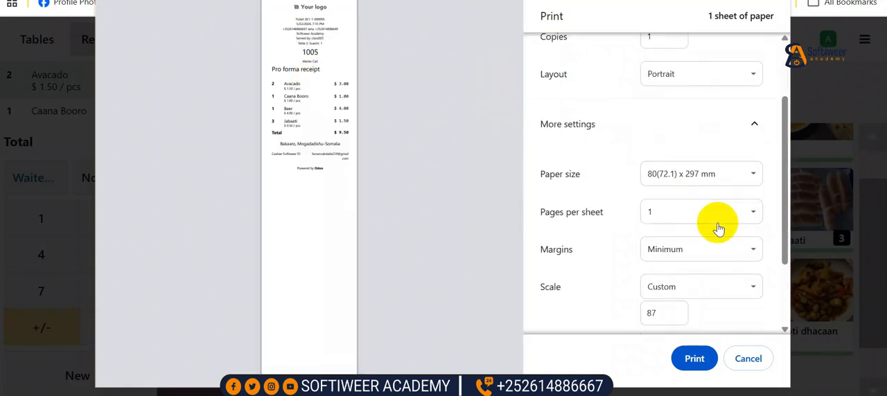
{"action": "left_click", "coordinate": [724, 179]}
{"action": "left_click", "coordinate": [708, 211]}
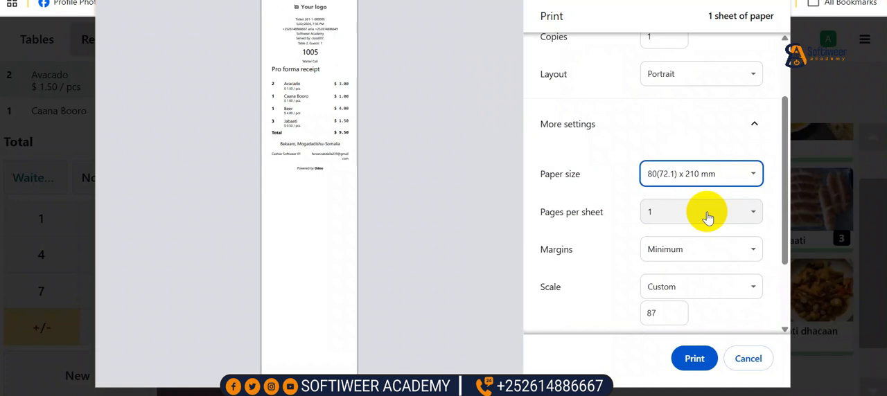
Preview the pro forma receipt's header, waiter and footer lines on 57 x 90 mm paper, and return the paper size to 80(72.1) x 210 mm
{"action": "left_click", "coordinate": [718, 174]}
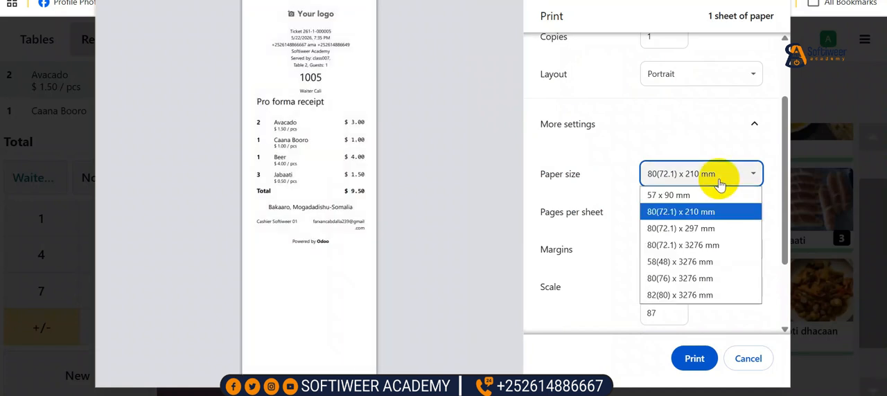
{"action": "left_click", "coordinate": [691, 197]}
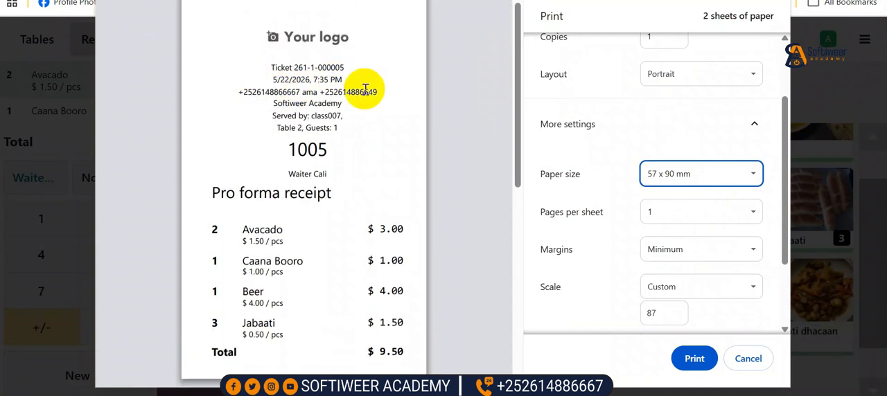
{"action": "triple_click", "coordinate": [305, 103]}
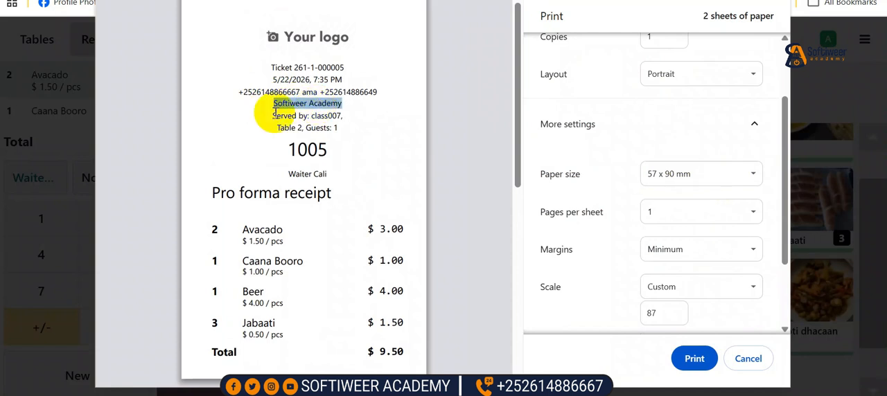
{"action": "left_click", "coordinate": [282, 127]}
{"action": "left_click_drag", "start_coordinate": [282, 127], "coordinate": [346, 129]}
{"action": "left_click_drag", "start_coordinate": [288, 149], "coordinate": [335, 148]}
{"action": "left_click_drag", "start_coordinate": [288, 174], "coordinate": [308, 174]}
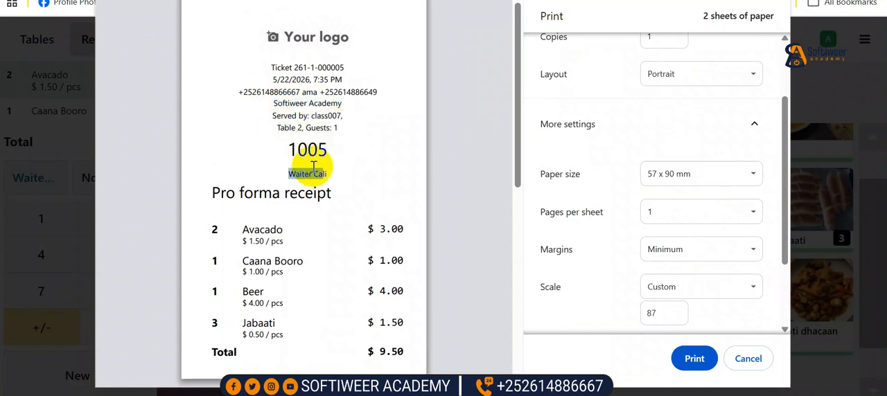
{"action": "scroll", "coordinate": [291, 167], "scroll_direction": "down", "scroll_amount": 1}
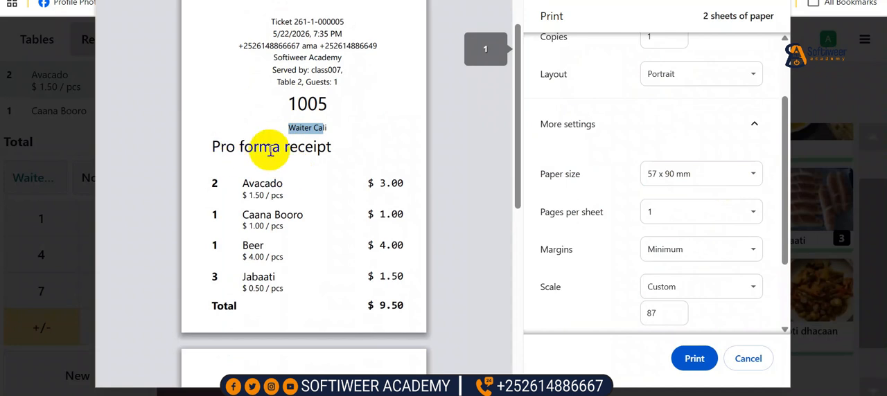
{"action": "scroll", "coordinate": [277, 173], "scroll_direction": "down", "scroll_amount": 3}
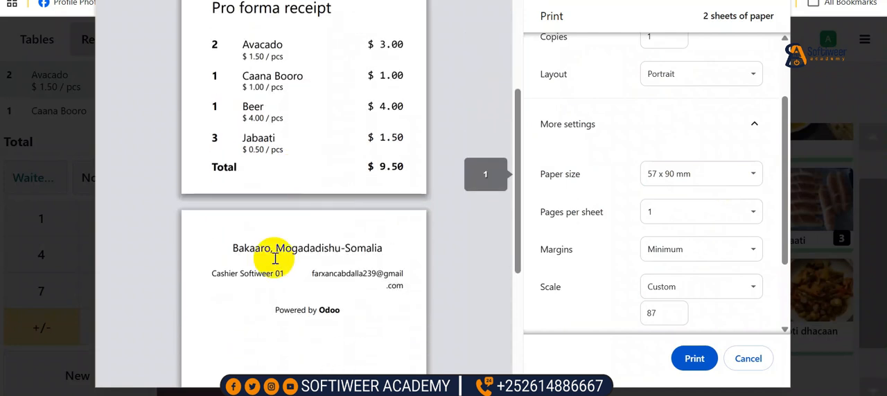
{"action": "left_click", "coordinate": [685, 189]}
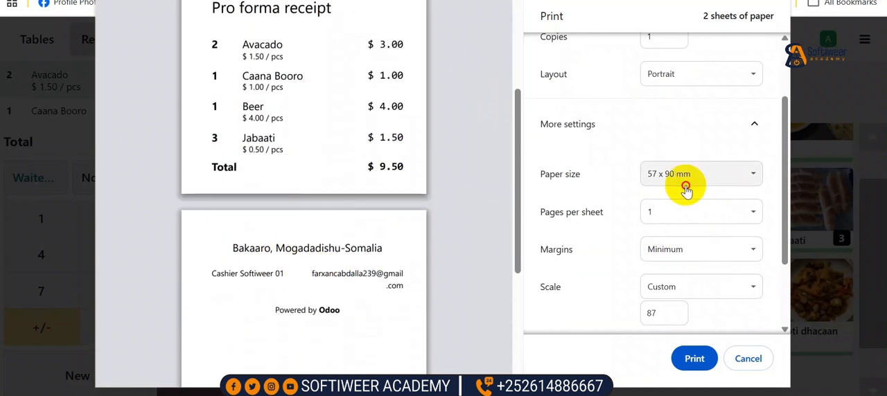
{"action": "left_click", "coordinate": [682, 211]}
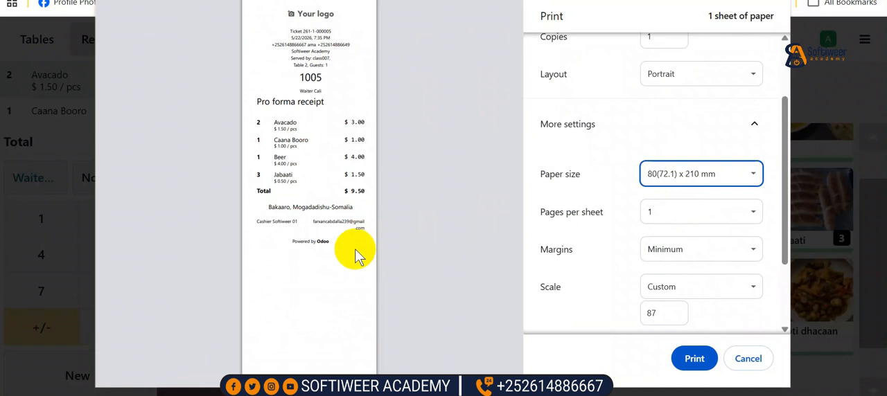
Cancel printing the bill, check the table's order in the orders list and return to the register
{"action": "left_click", "coordinate": [749, 358]}
{"action": "left_click", "coordinate": [373, 189]}
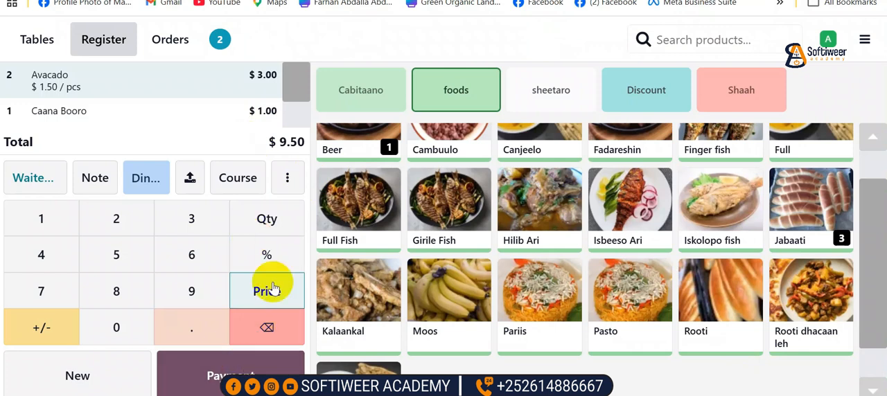
{"action": "left_click", "coordinate": [179, 43]}
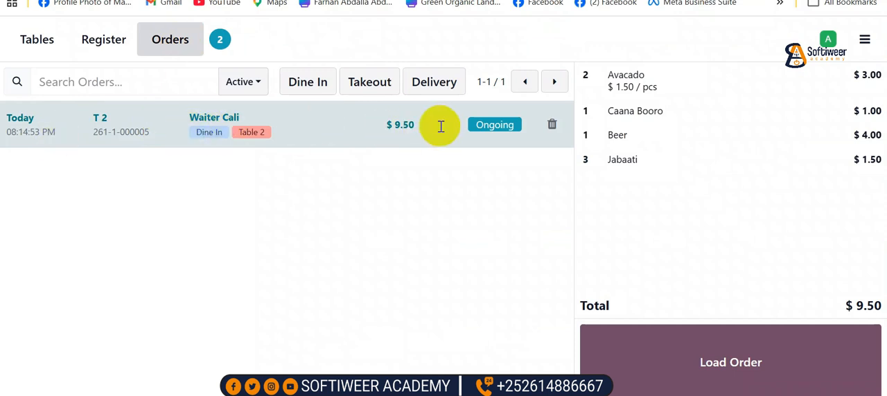
{"action": "left_click", "coordinate": [103, 47]}
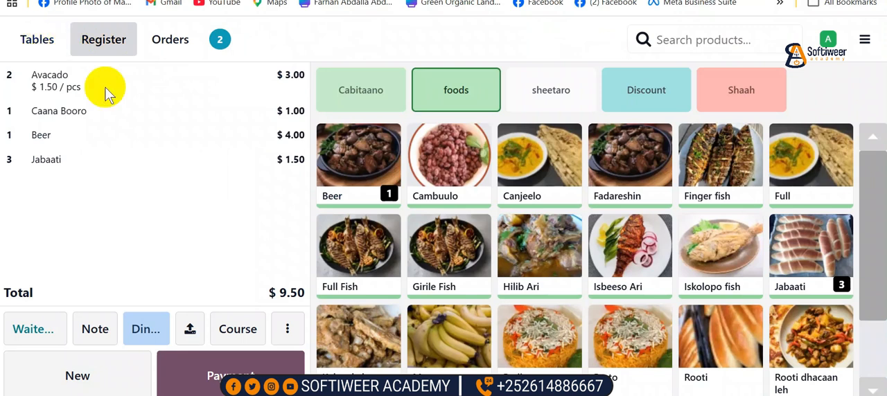
Pay the table's order in full with EVC PLUS, validate the payment and cancel the receipt printout
{"action": "left_click", "coordinate": [217, 369]}
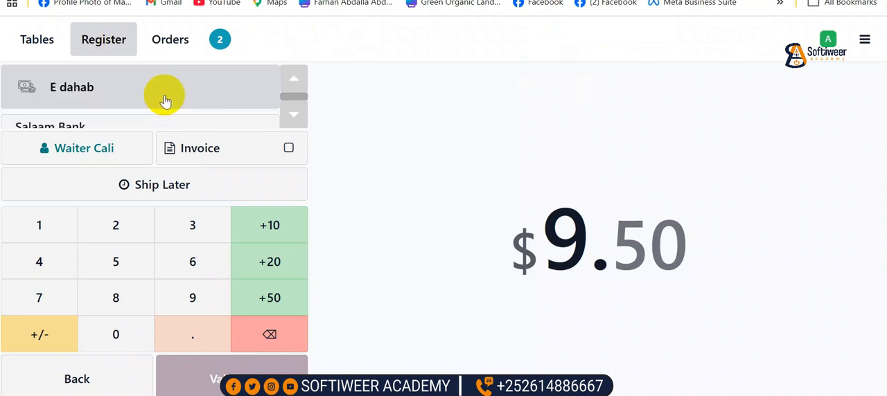
{"action": "left_click", "coordinate": [163, 97]}
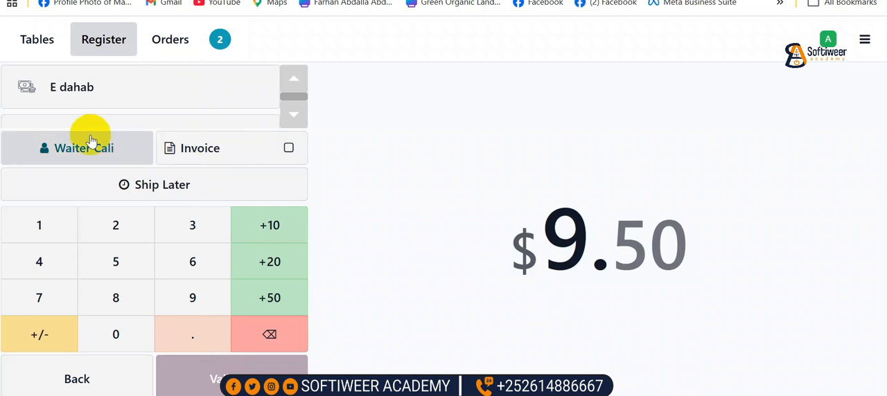
{"action": "left_click", "coordinate": [295, 112]}
{"action": "left_click", "coordinate": [294, 111]}
{"action": "left_click", "coordinate": [294, 111]}
{"action": "left_click", "coordinate": [295, 111]}
{"action": "left_click", "coordinate": [295, 111]}
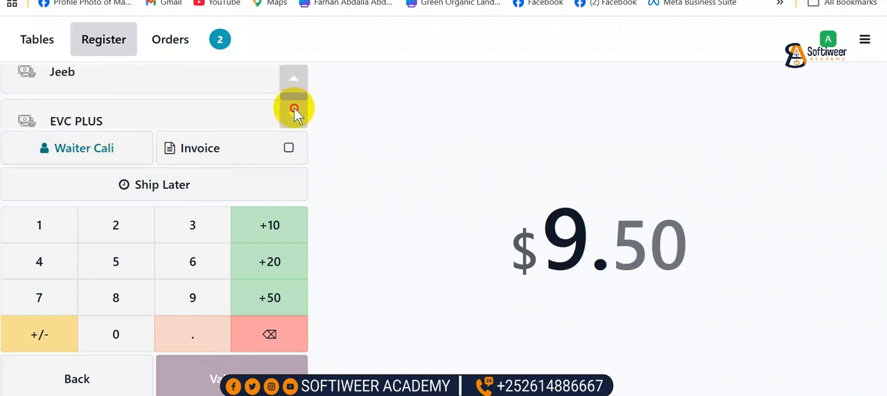
{"action": "left_click", "coordinate": [294, 111]}
{"action": "left_click", "coordinate": [128, 93]}
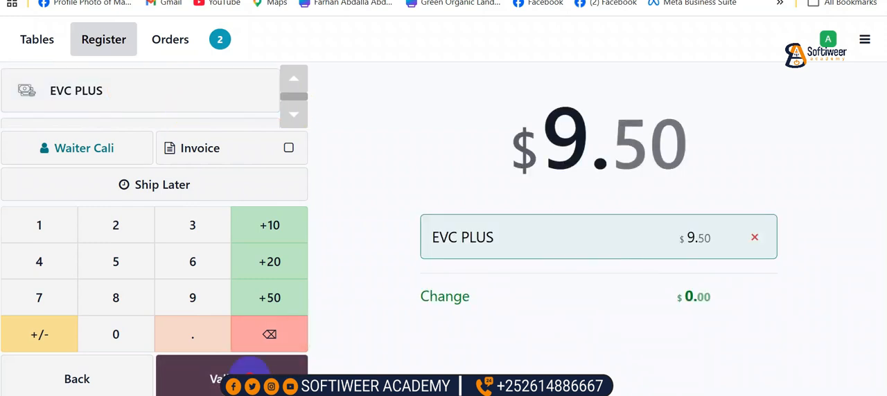
{"action": "left_click", "coordinate": [250, 369]}
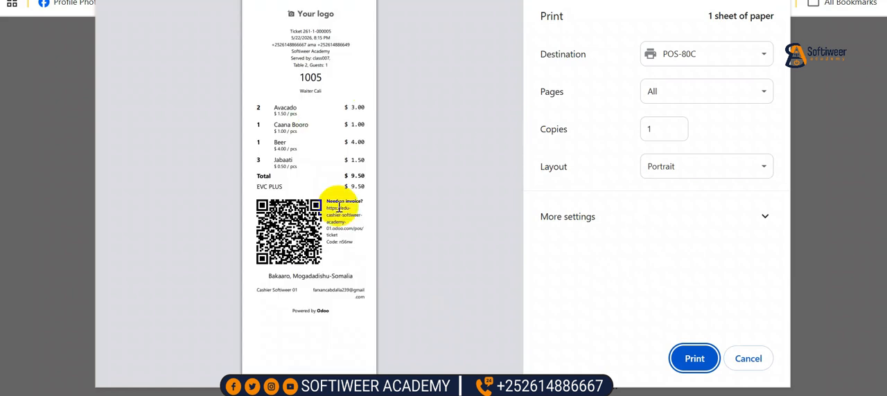
{"action": "left_click", "coordinate": [748, 360]}
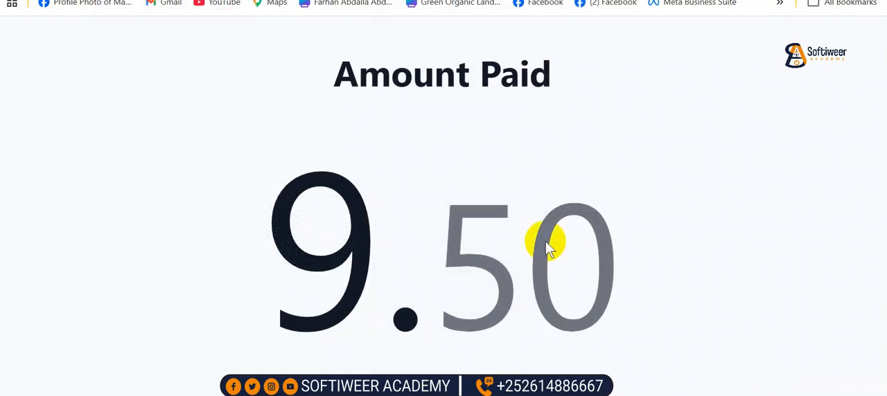
{"action": "left_click", "coordinate": [488, 206]}
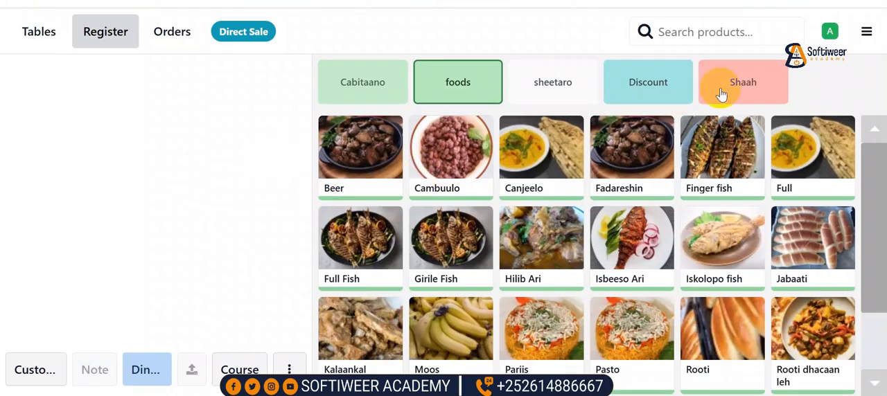
Start a direct sale with two Shaah Caano Geel from the Shaah category
{"action": "left_click", "coordinate": [740, 81]}
{"action": "left_click", "coordinate": [574, 151]}
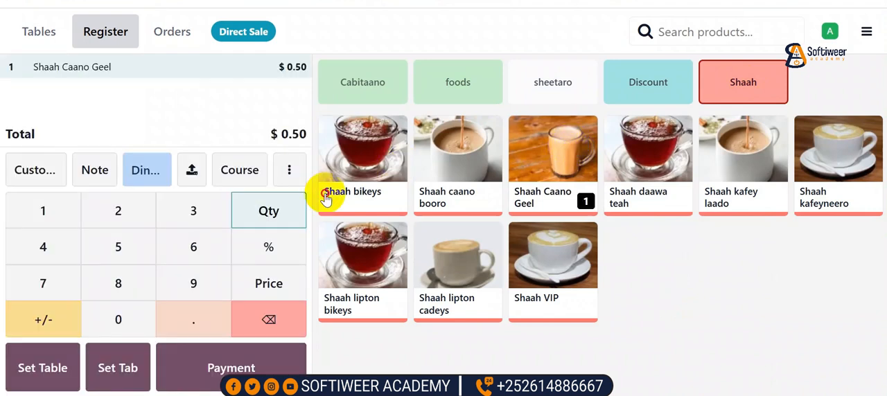
{"action": "left_click", "coordinate": [113, 220]}
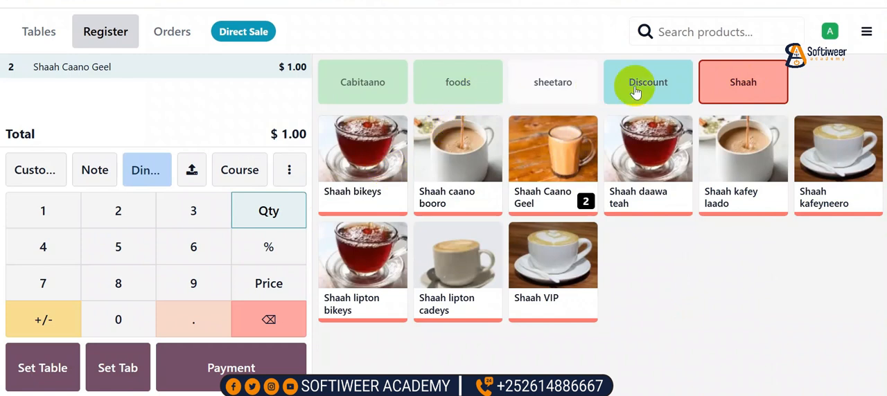
Add two Fish Bager and four Sanbuus from the sheetaro category to the direct sale
{"action": "left_click", "coordinate": [558, 81]}
{"action": "left_click", "coordinate": [433, 181]}
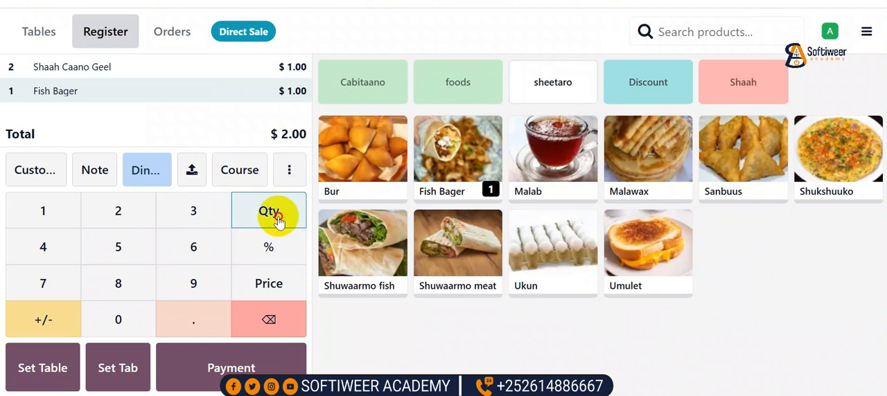
{"action": "left_click", "coordinate": [119, 217]}
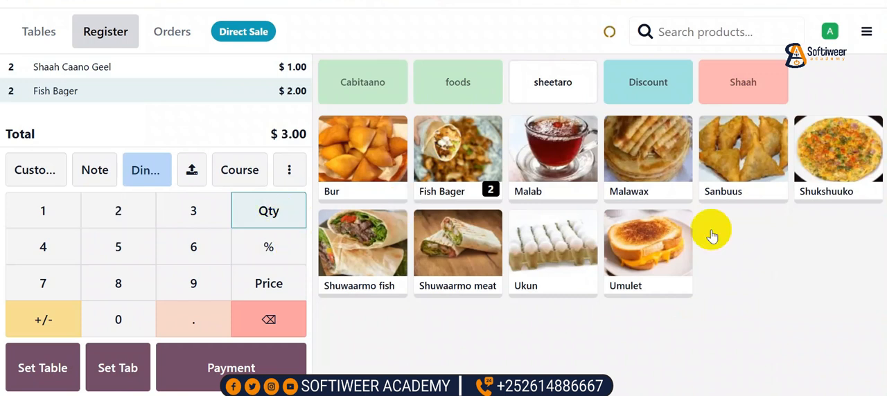
{"action": "left_click", "coordinate": [741, 161]}
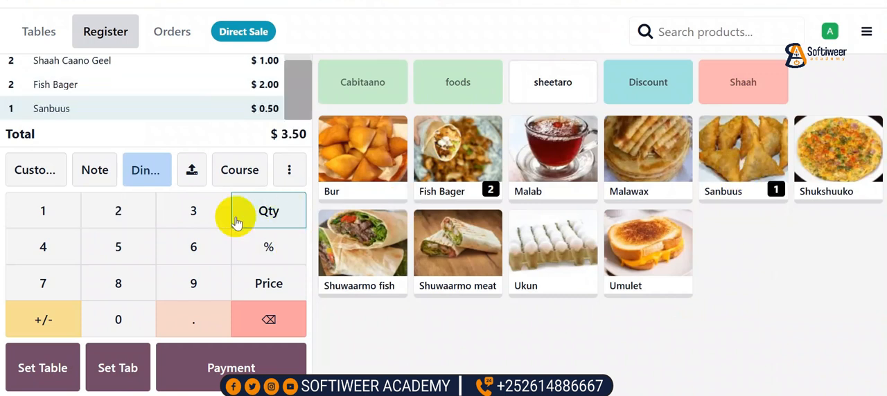
{"action": "left_click", "coordinate": [38, 253]}
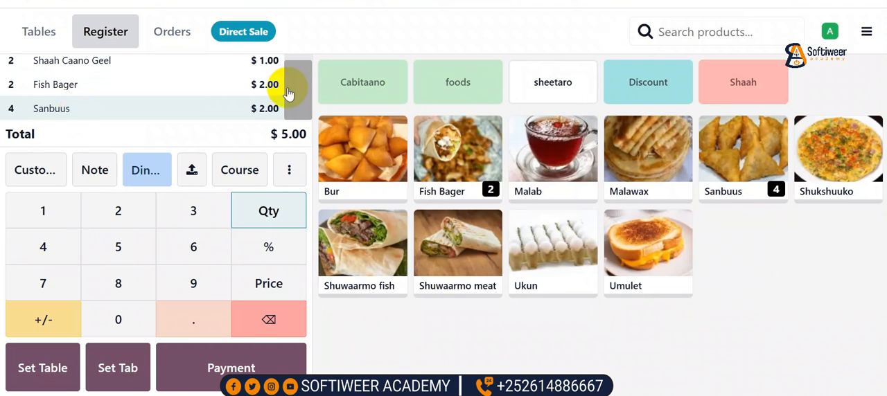
Assign the existing waiter contact as the customer of the direct sale
{"action": "left_click", "coordinate": [36, 170]}
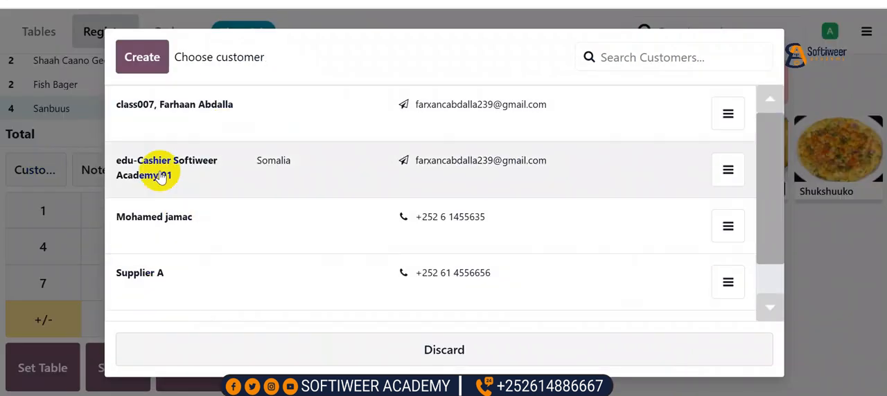
{"action": "scroll", "coordinate": [239, 201], "scroll_direction": "down", "scroll_amount": 1}
{"action": "scroll", "coordinate": [239, 204], "scroll_direction": "down", "scroll_amount": 1}
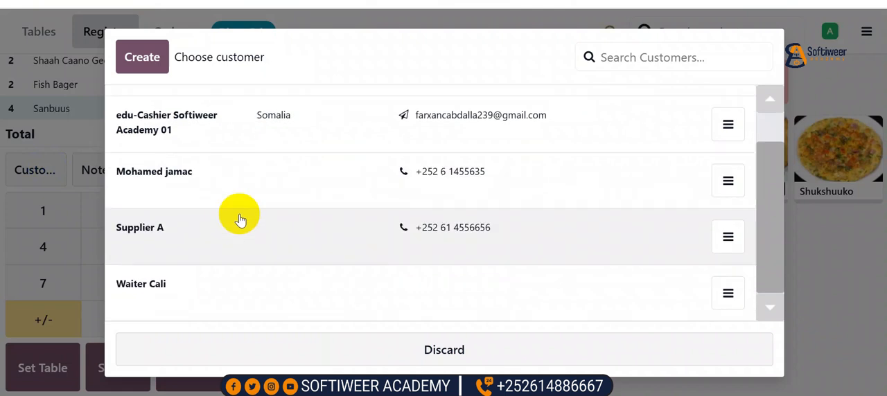
{"action": "left_click", "coordinate": [180, 289]}
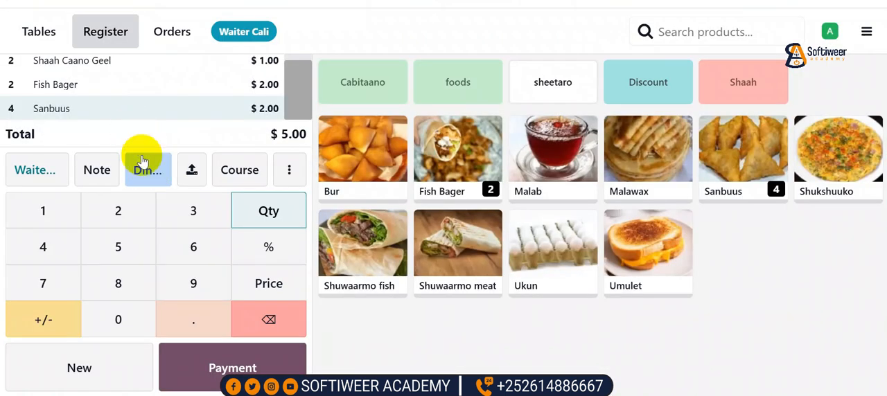
{"action": "key", "text": "ctrl+minus"}
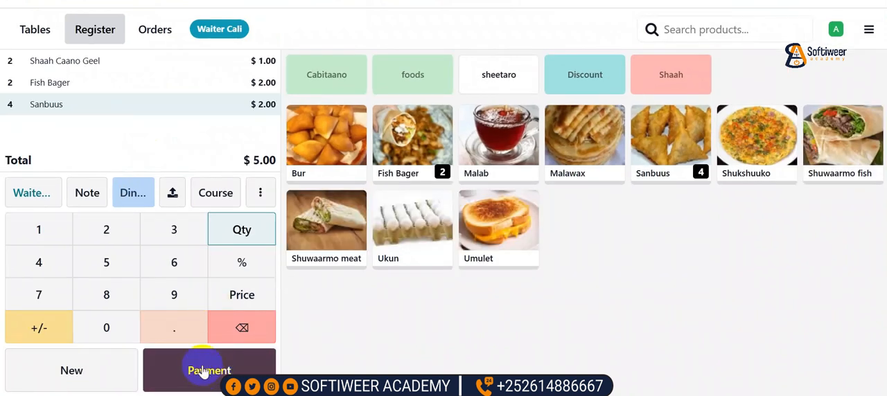
Generate the direct sale's pro forma bill and cancel its printout
{"action": "left_click", "coordinate": [271, 201]}
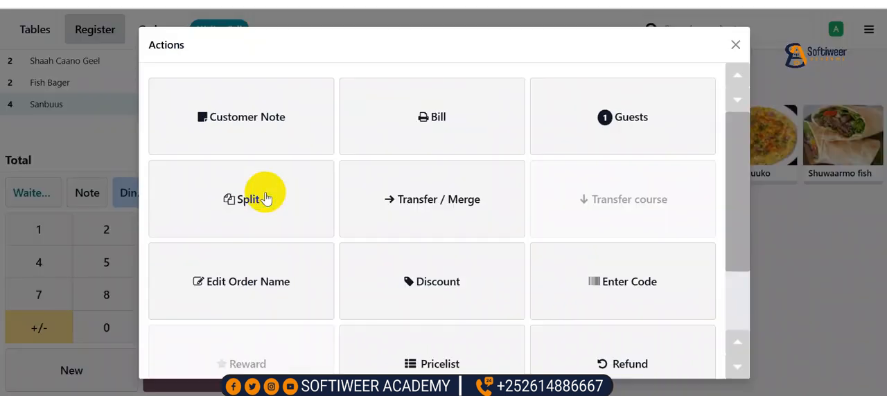
{"action": "left_click", "coordinate": [416, 123]}
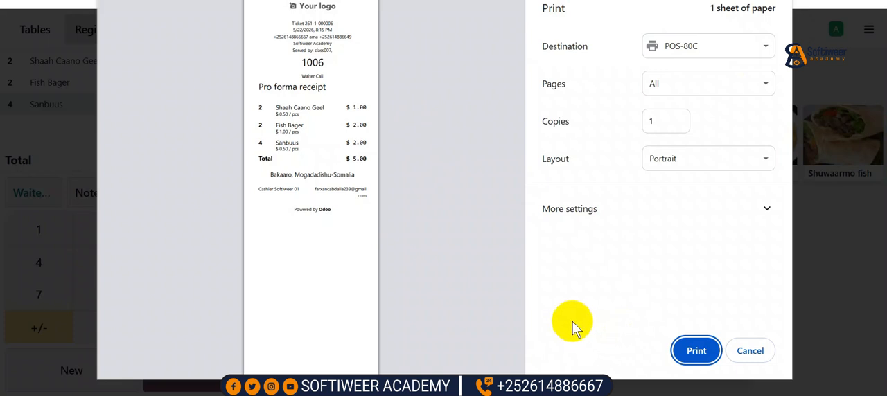
{"action": "left_click", "coordinate": [746, 350]}
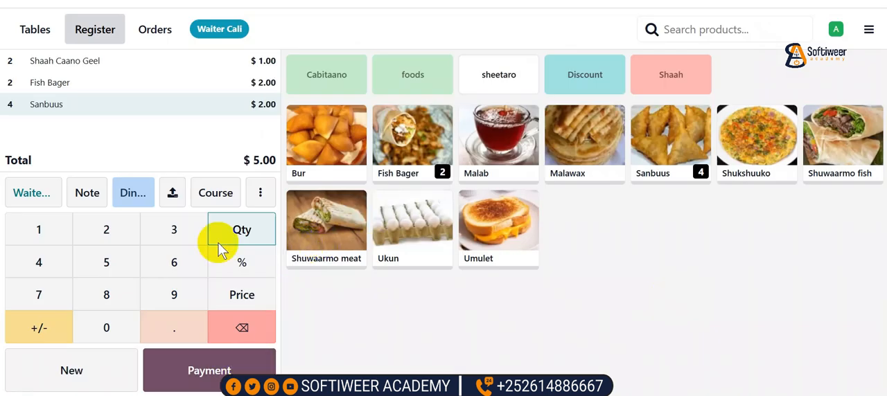
Pay the direct sale in full with EVC PLUS, validate the payment and cancel the receipt printout
{"action": "left_click", "coordinate": [211, 364]}
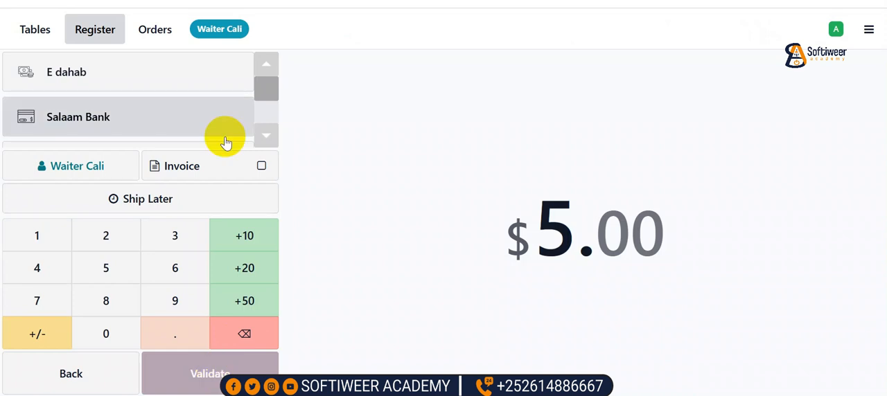
{"action": "scroll", "coordinate": [268, 132], "scroll_direction": "down", "scroll_amount": 3}
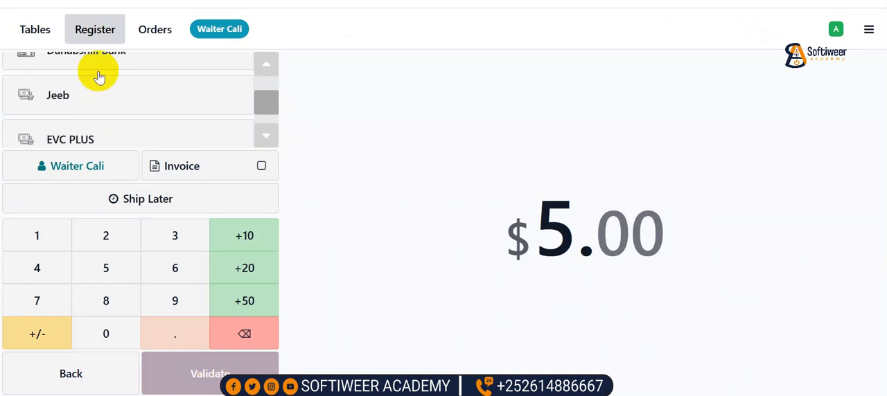
{"action": "left_click", "coordinate": [98, 135]}
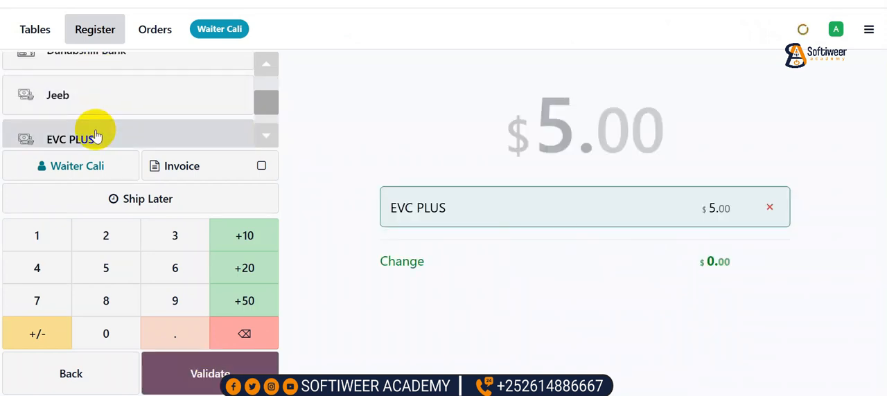
{"action": "left_click", "coordinate": [219, 369]}
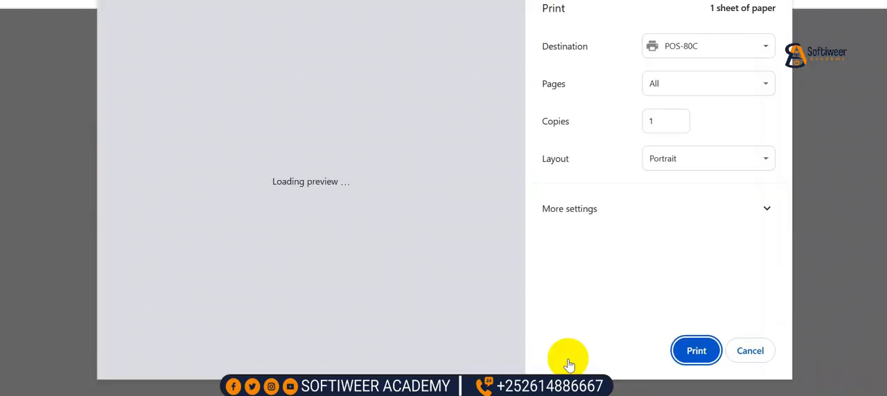
{"action": "left_click", "coordinate": [748, 349]}
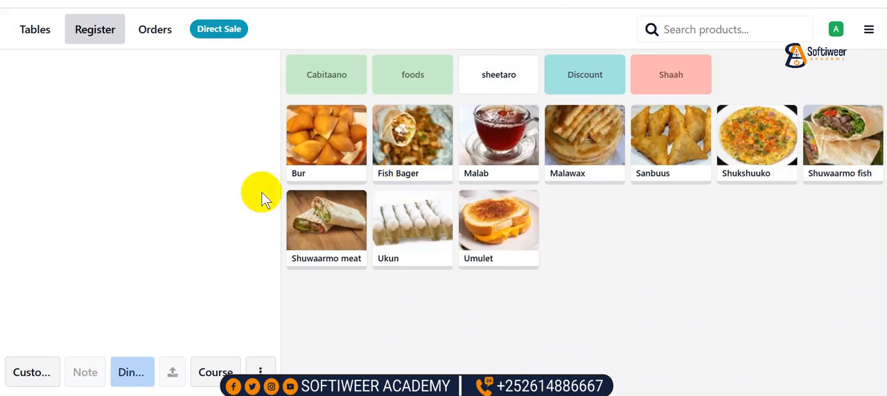
Open an order for table 3 on Floor two and assign the existing waiter contact as its customer
{"action": "left_click", "coordinate": [35, 29]}
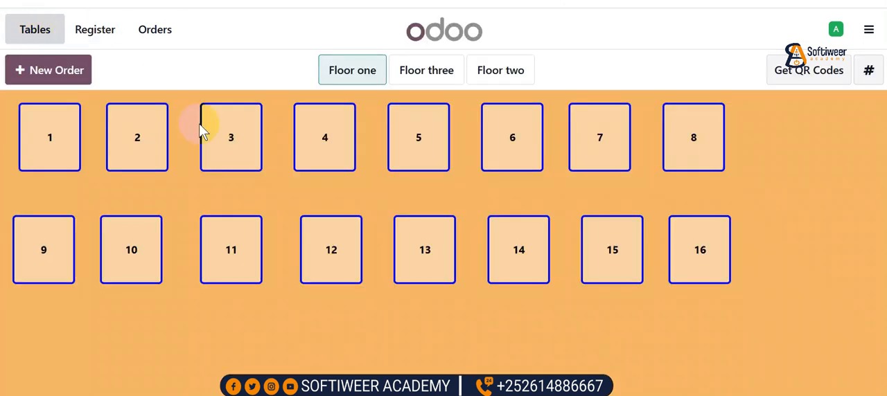
{"action": "left_click", "coordinate": [406, 74]}
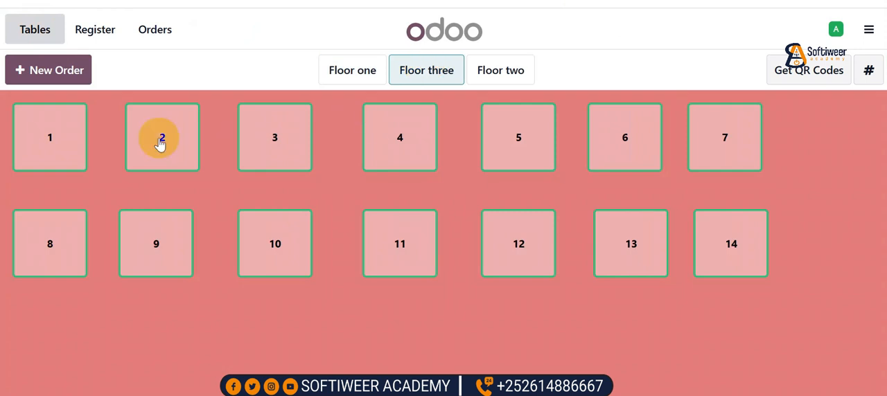
{"action": "left_click", "coordinate": [499, 71]}
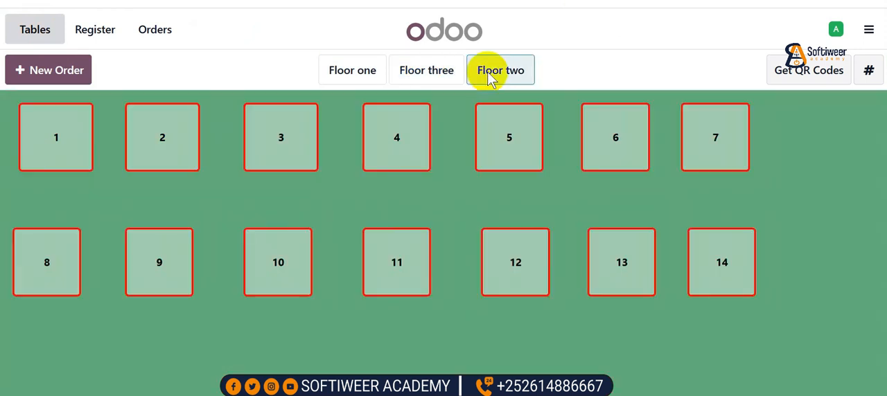
{"action": "left_click", "coordinate": [295, 141]}
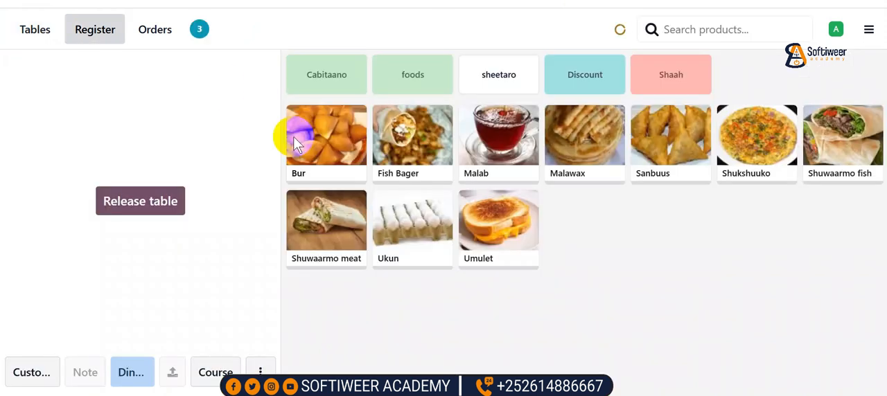
{"action": "left_click", "coordinate": [34, 374]}
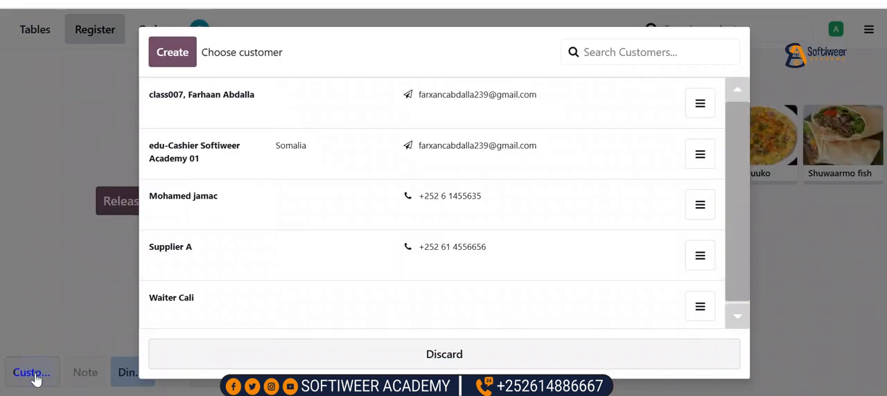
{"action": "left_click", "coordinate": [187, 305]}
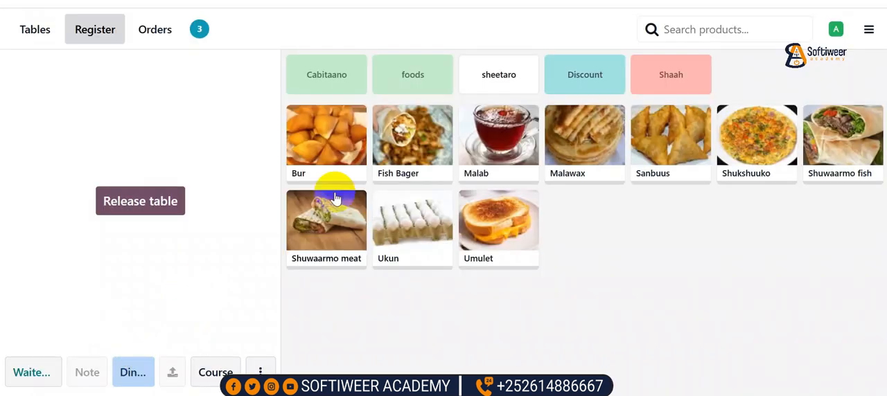
Add Avacado from the Cabitaano category to the table's order and delete the duplicate Avacado line
{"action": "left_click", "coordinate": [331, 78]}
{"action": "left_click", "coordinate": [333, 137]}
{"action": "left_click", "coordinate": [333, 137]}
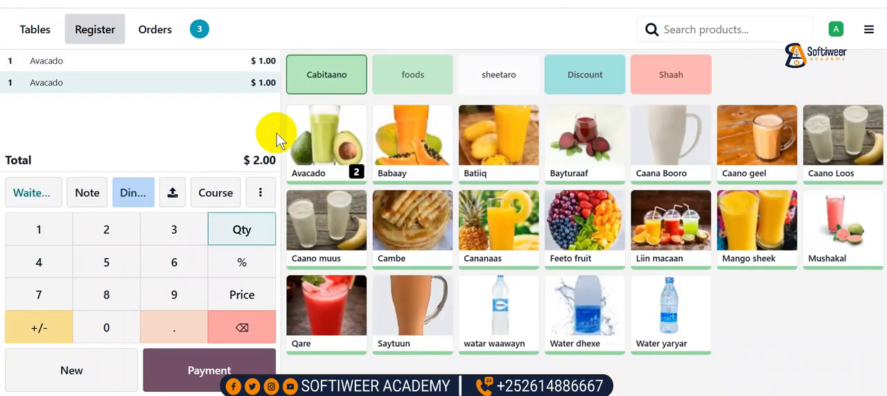
{"action": "left_click", "coordinate": [173, 82]}
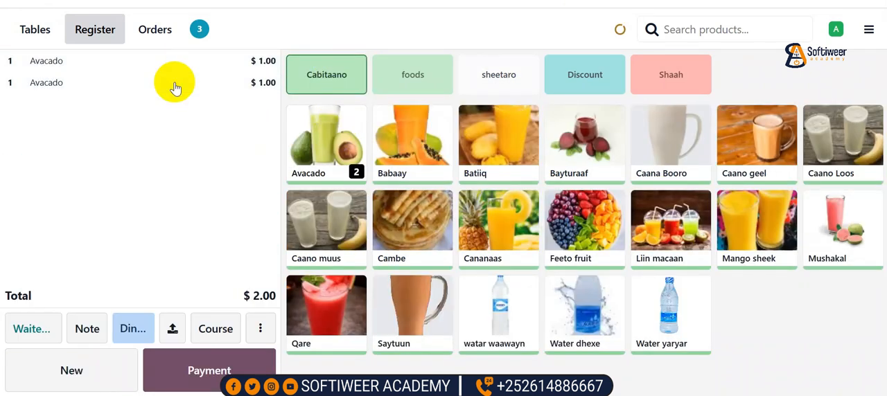
{"action": "left_click", "coordinate": [128, 83]}
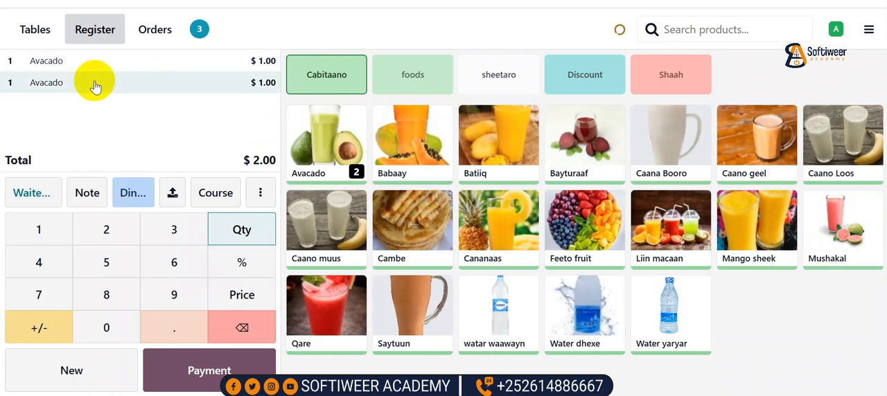
{"action": "left_click", "coordinate": [253, 327]}
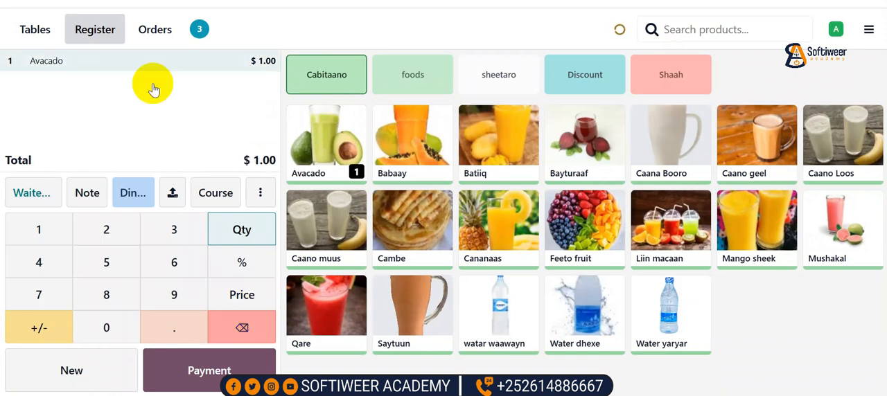
Set the Avacado line's quantity to 3 and its unit price to $2.00
{"action": "left_click", "coordinate": [130, 66]}
{"action": "left_click", "coordinate": [129, 66]}
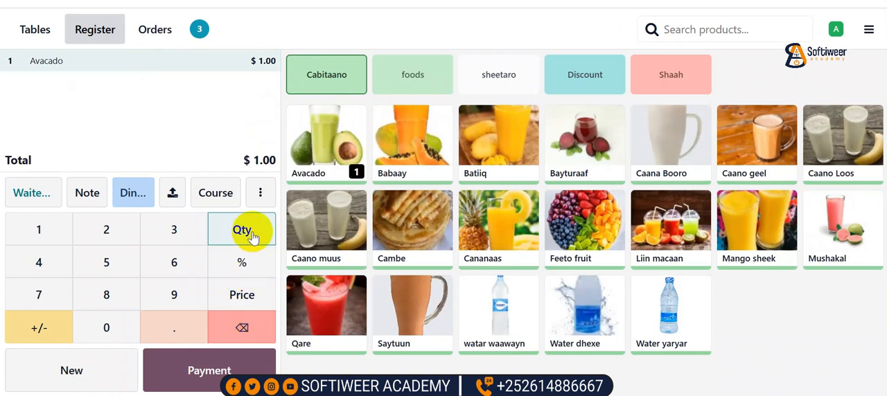
{"action": "left_click", "coordinate": [174, 232]}
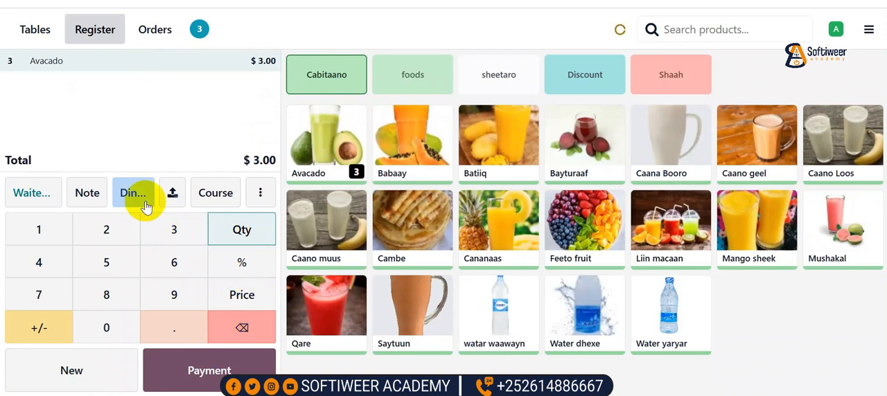
{"action": "left_click", "coordinate": [240, 298]}
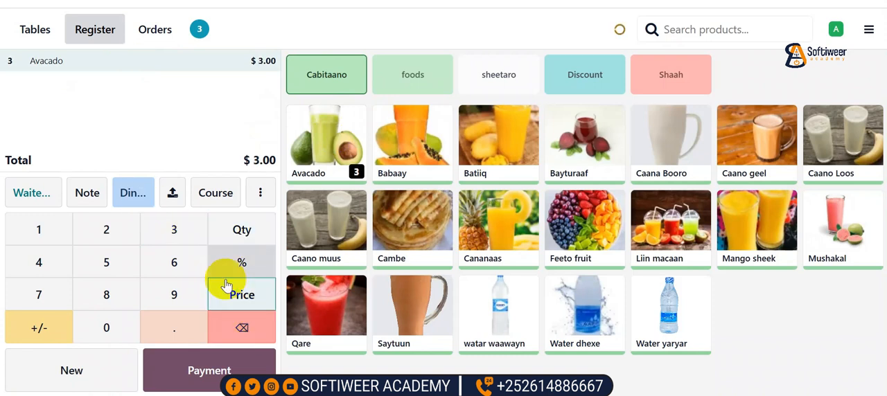
{"action": "left_click", "coordinate": [110, 237]}
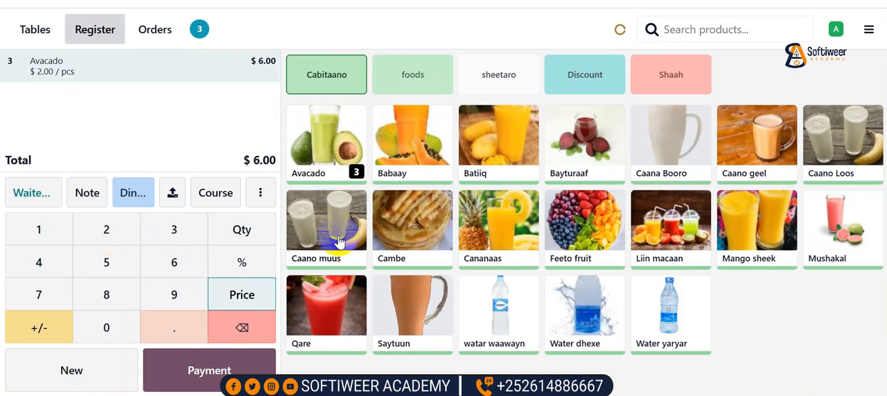
Add two Batiiq and five Water yaryar to the table's order
{"action": "left_click", "coordinate": [507, 146]}
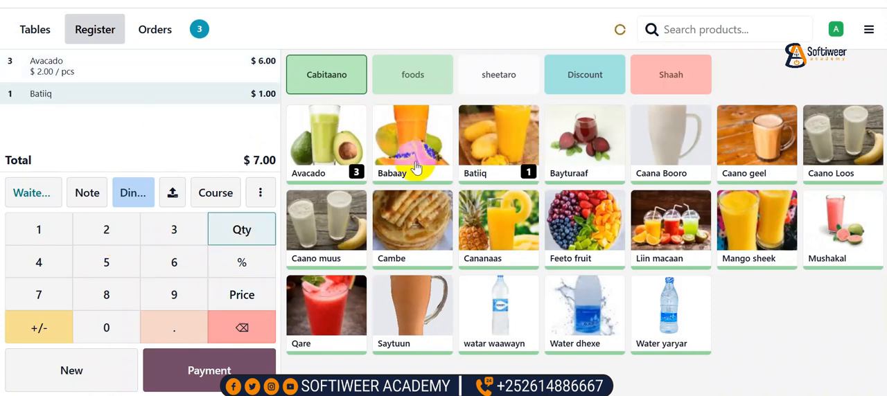
{"action": "left_click", "coordinate": [106, 229]}
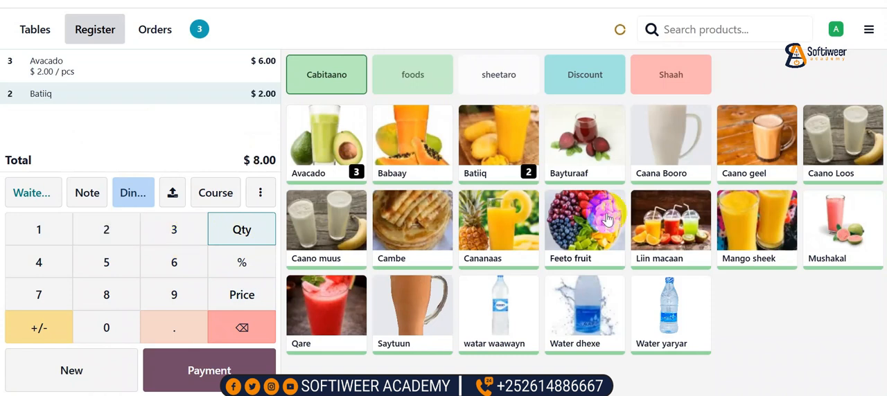
{"action": "left_click", "coordinate": [668, 328]}
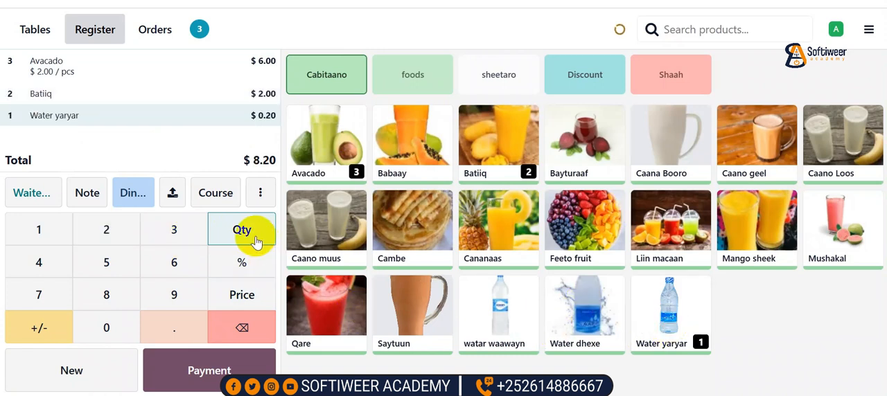
{"action": "left_click", "coordinate": [112, 267]}
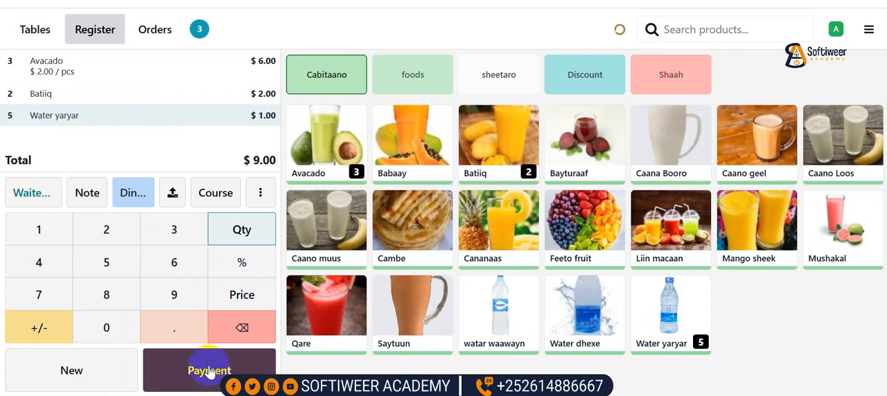
Generate the pro forma bill for table 3's order and cancel its printout
{"action": "left_click", "coordinate": [260, 194]}
{"action": "left_click", "coordinate": [440, 132]}
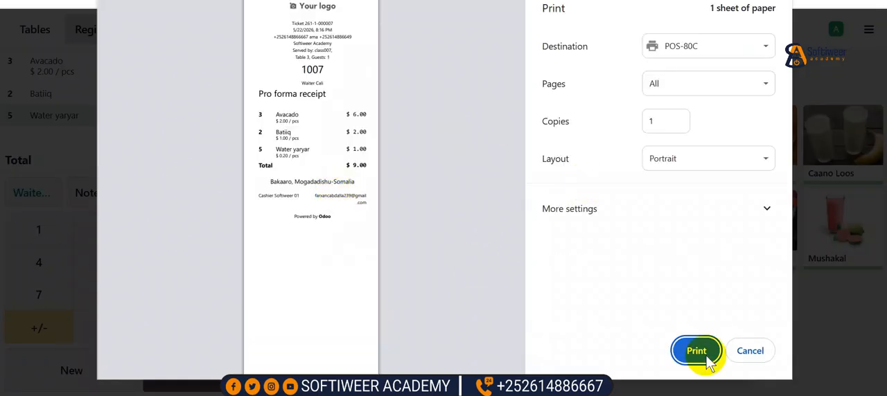
{"action": "left_click", "coordinate": [750, 353]}
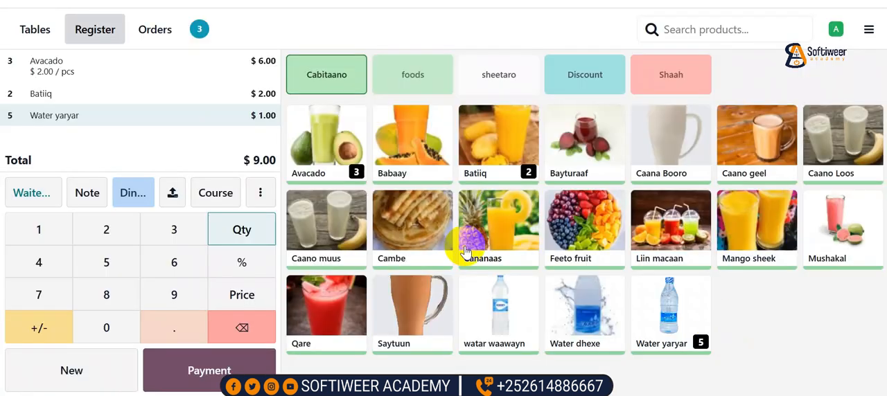
Pay table 3's order in full with EVC PLUS, validate the payment and cancel the receipt printout
{"action": "left_click", "coordinate": [235, 365]}
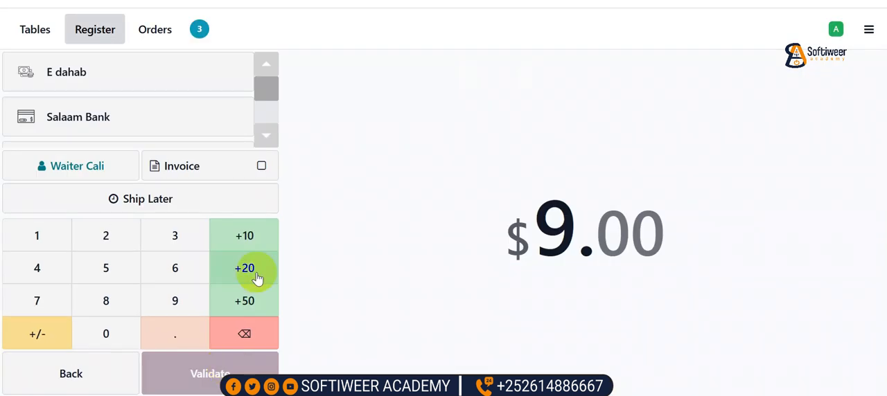
{"action": "left_click", "coordinate": [271, 138]}
{"action": "left_click", "coordinate": [118, 132]}
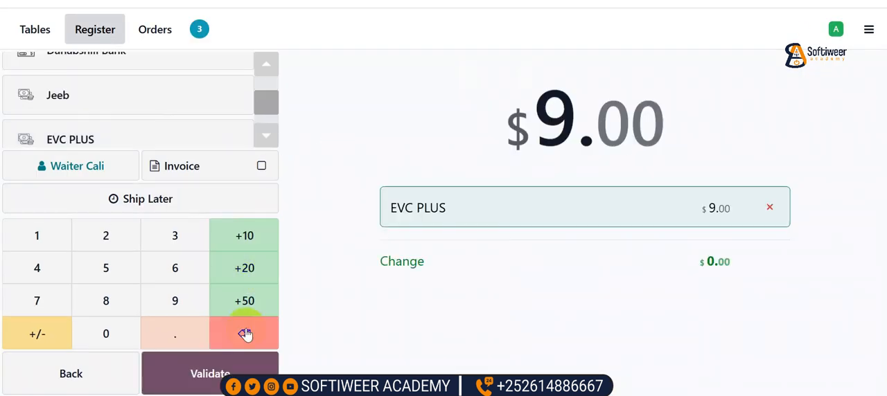
{"action": "left_click", "coordinate": [208, 372]}
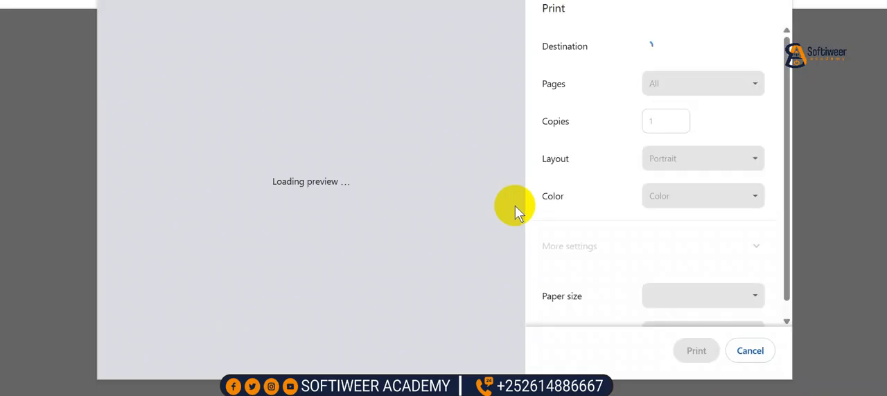
{"action": "left_click", "coordinate": [754, 350]}
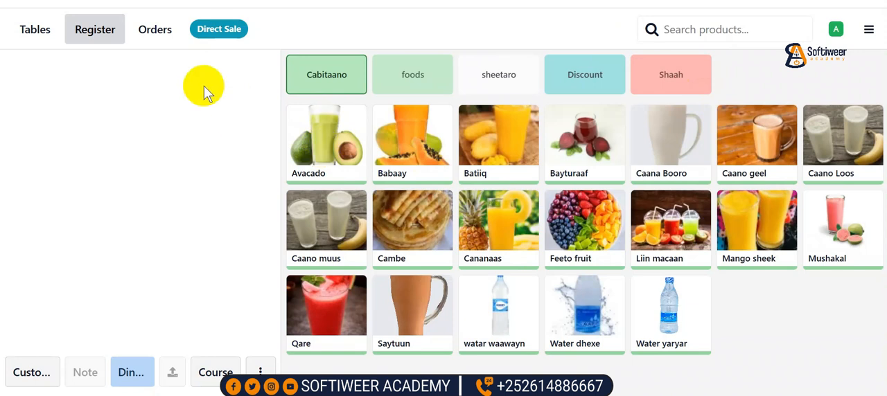
{"action": "left_click", "coordinate": [487, 65]}
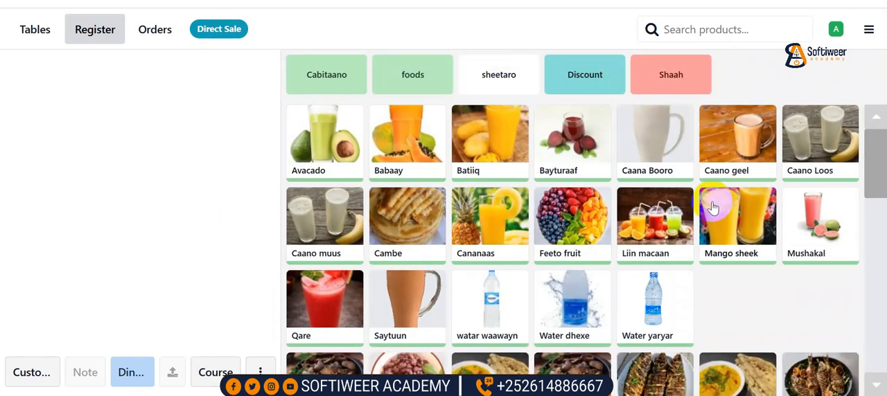
{"action": "scroll", "coordinate": [703, 175], "scroll_direction": "down", "scroll_amount": 1}
{"action": "scroll", "coordinate": [540, 162], "scroll_direction": "up", "scroll_amount": 1}
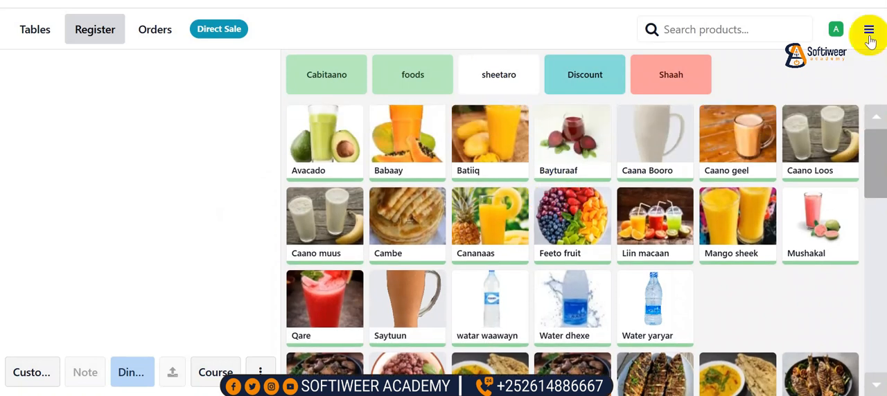
Start closing the register, review the payment method summary and set the cash count to 23.5
{"action": "left_click", "coordinate": [870, 33]}
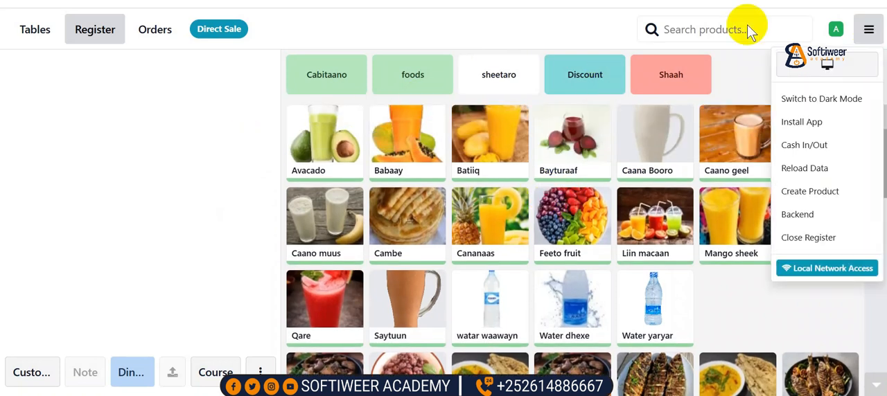
{"action": "left_click", "coordinate": [817, 238]}
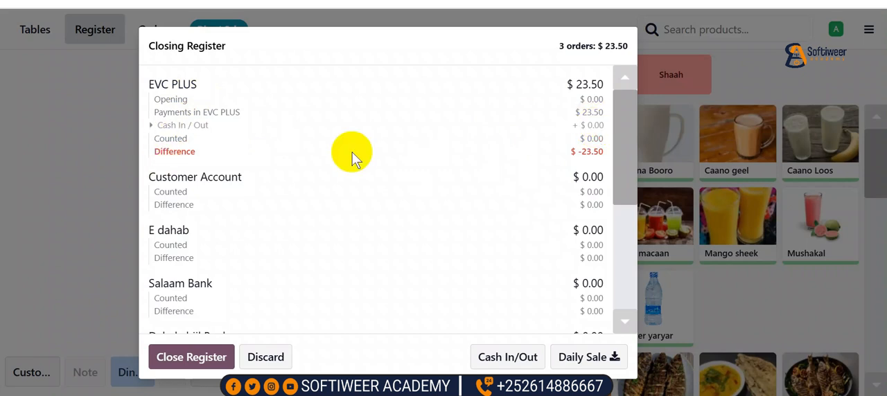
{"action": "scroll", "coordinate": [241, 293], "scroll_direction": "down", "scroll_amount": 3}
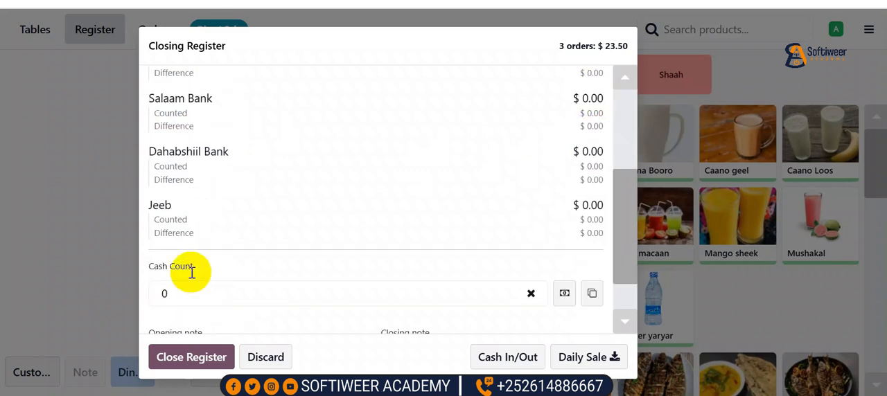
{"action": "scroll", "coordinate": [228, 254], "scroll_direction": "up", "scroll_amount": 5}
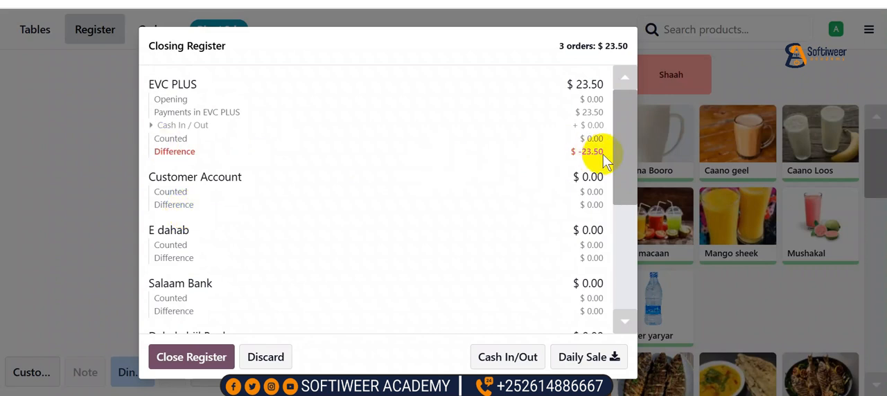
{"action": "scroll", "coordinate": [495, 171], "scroll_direction": "down", "scroll_amount": 4}
{"action": "left_click", "coordinate": [224, 248]}
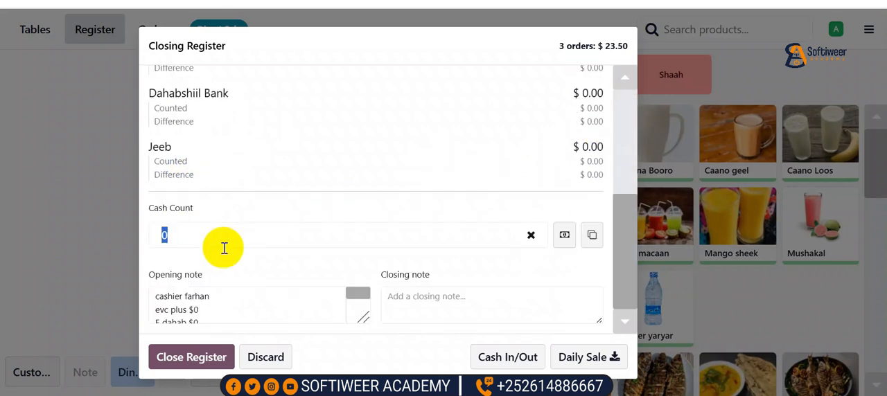
{"action": "type", "text": "23.5"}
Write a closing note with the cashier's name and the lines "evc plus $23.5", "Edahab $0" and "Jeeb $0"
{"action": "left_click", "coordinate": [208, 321]}
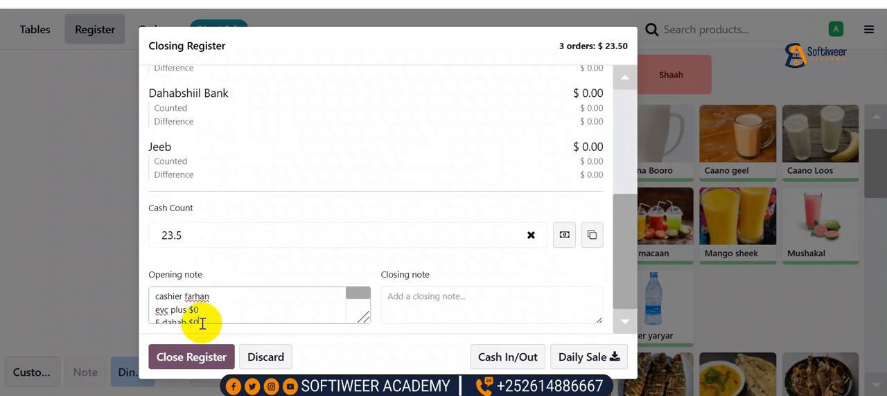
{"action": "left_click", "coordinate": [195, 301]}
{"action": "left_click", "coordinate": [447, 298]}
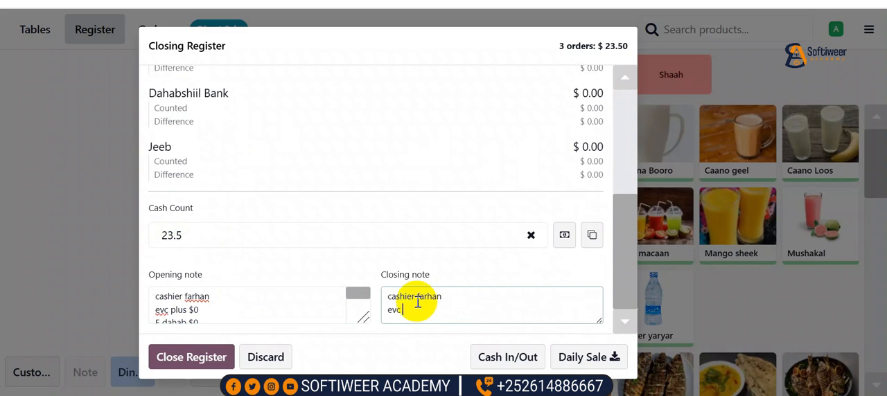
{"action": "type", "text": "plus $23.5"}
{"action": "key", "text": "Return"}
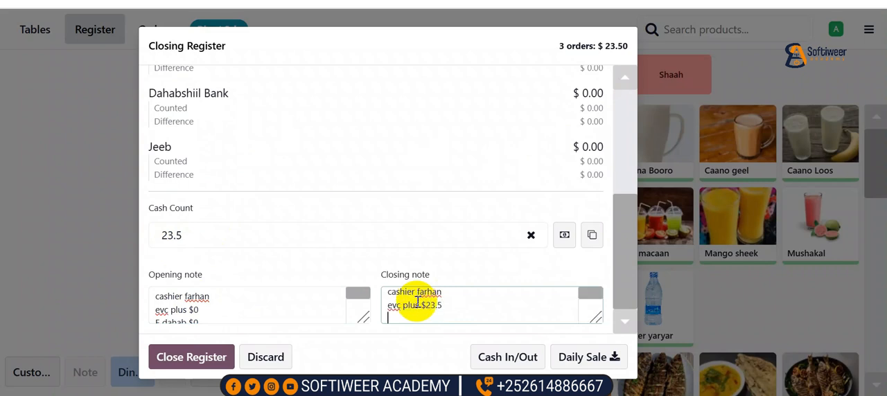
{"action": "type", "text": "Edahab $0"}
{"action": "key", "text": "Return"}
{"action": "type", "text": "Jeeb $0"}
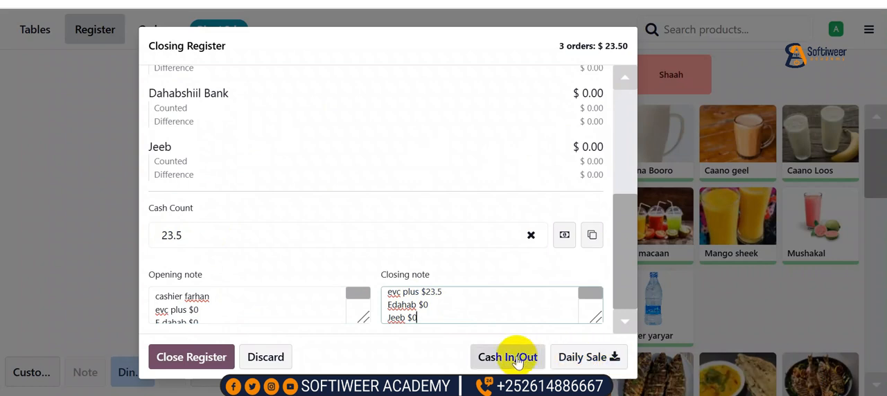
Close the register with the entered count and note, and return to the backend
{"action": "left_click", "coordinate": [192, 362]}
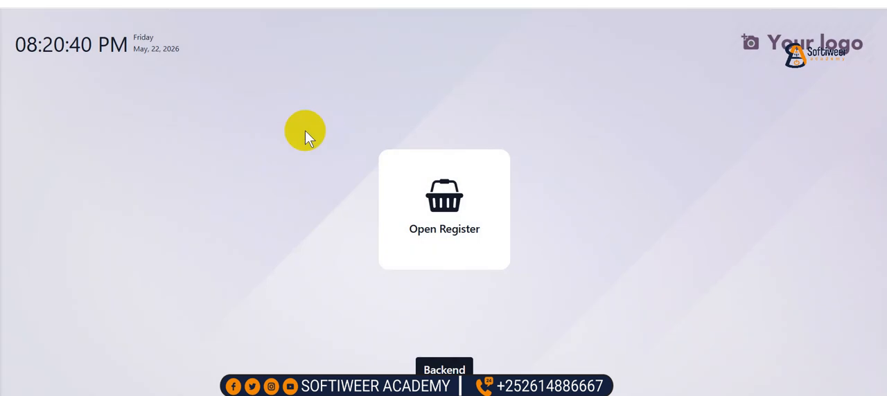
{"action": "double_click", "coordinate": [444, 370]}
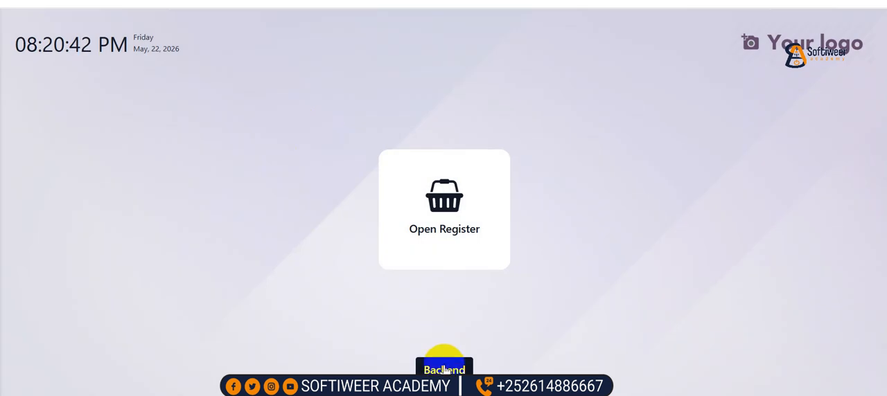
{"action": "left_click", "coordinate": [444, 371]}
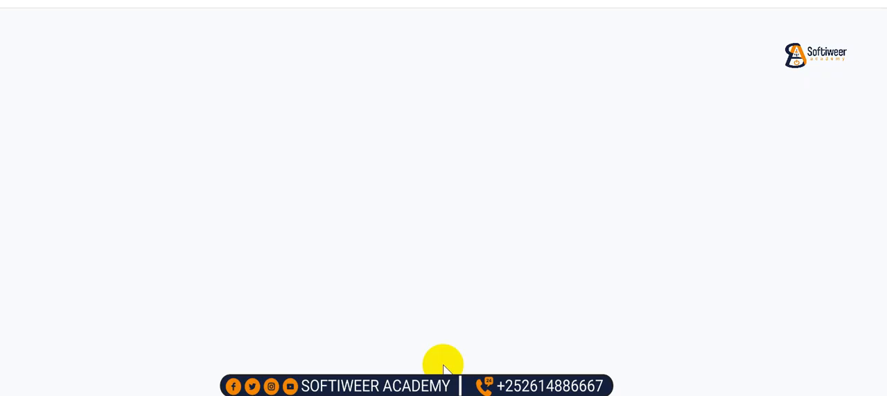